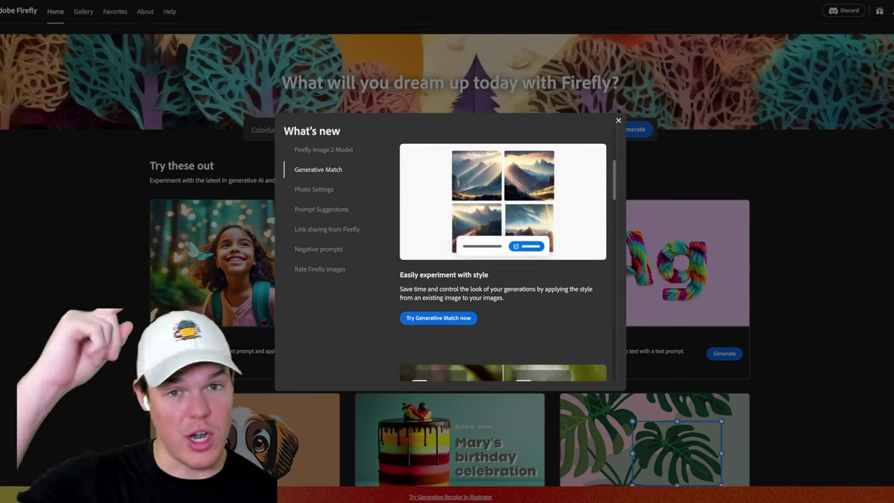
Read the What's new overview from Generative Match down to Link sharing, then close it
scroll(328, 329, down, 3)
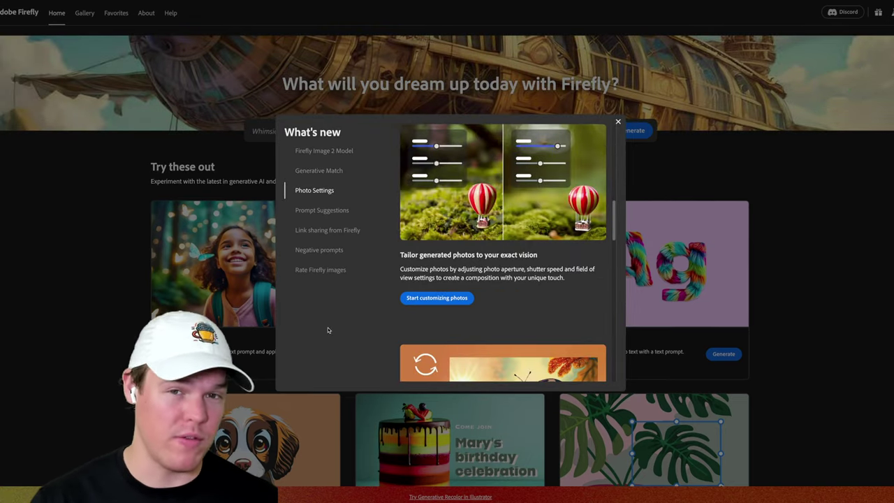
scroll(327, 330, down, 3)
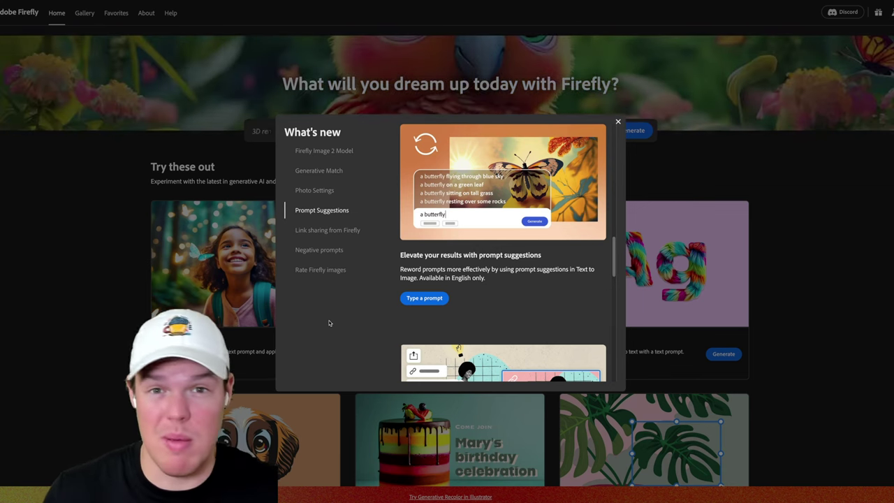
scroll(330, 301, down, 3)
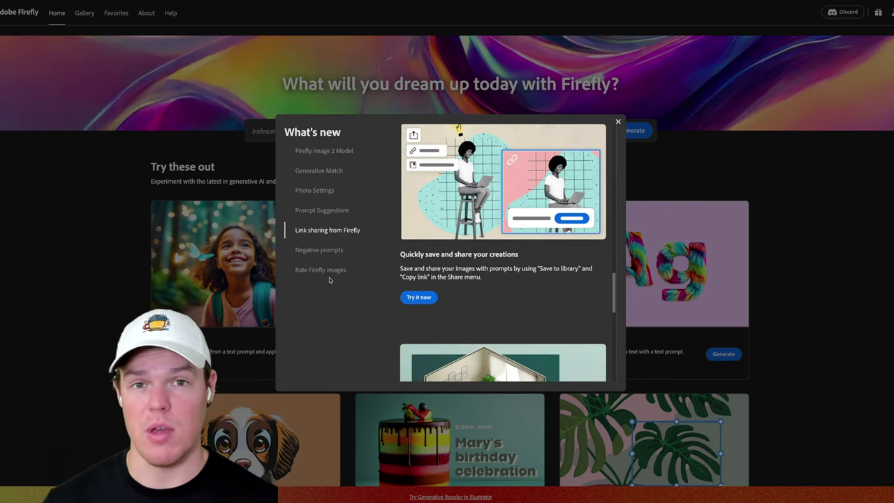
click(726, 173)
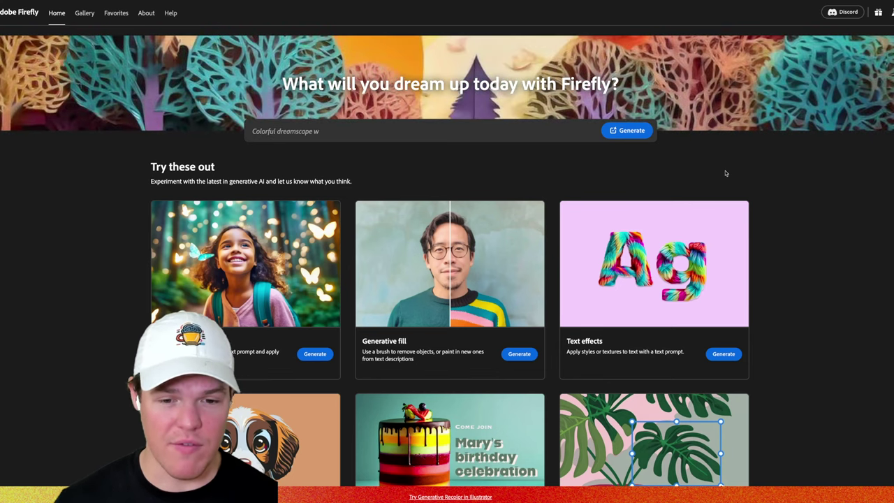
Scroll the home page past the Try these out cards to the Image 1 versus Image 2 comparison
scroll(726, 173, down, 3)
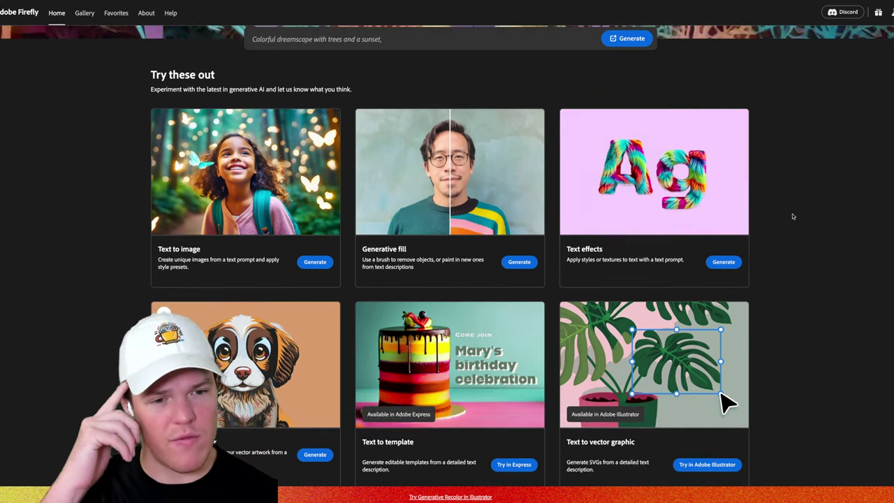
scroll(794, 217, down, 1)
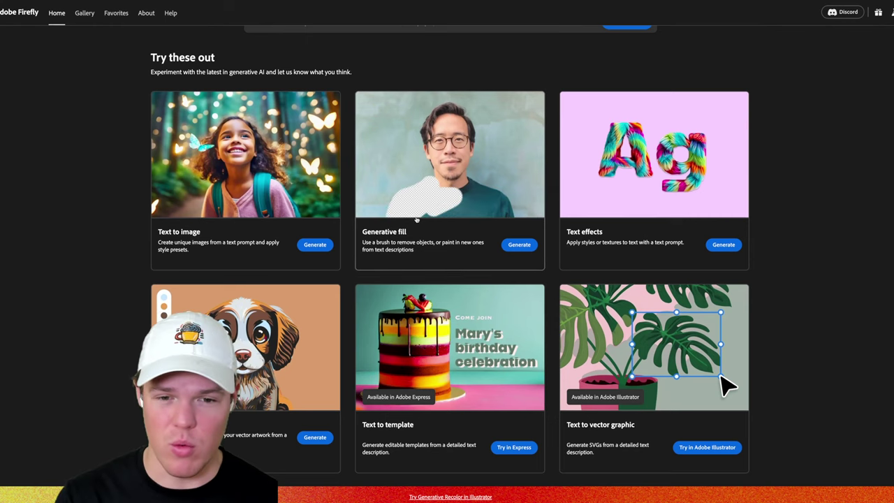
scroll(106, 239, down, 5)
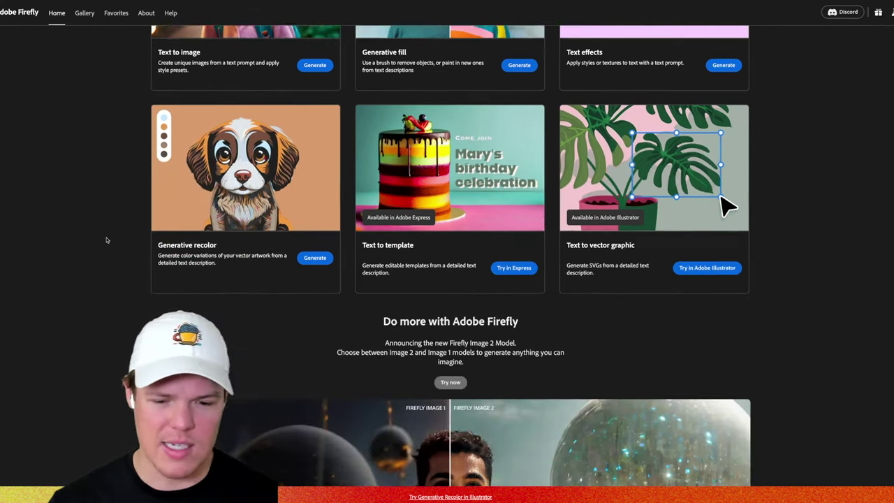
scroll(106, 240, down, 8)
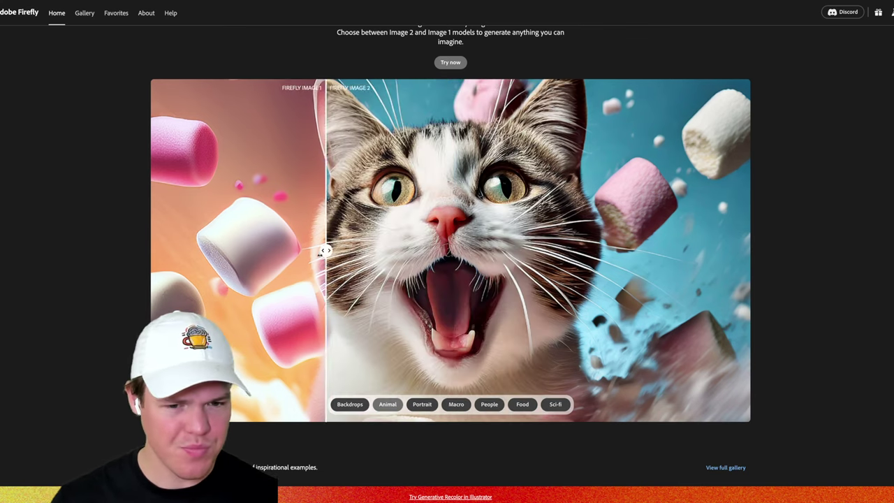
Compare the Image 1 and Image 2 portrait and macro droplet results by sliding the divider
click(422, 404)
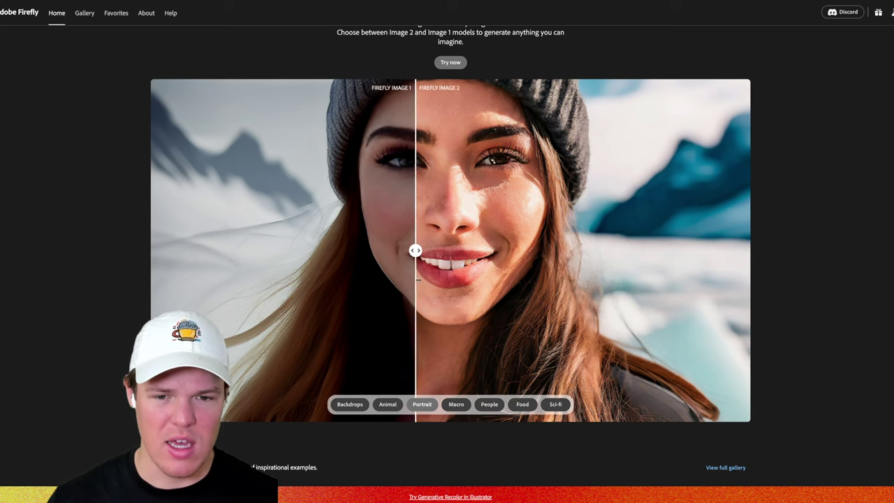
drag(461, 278, 570, 276)
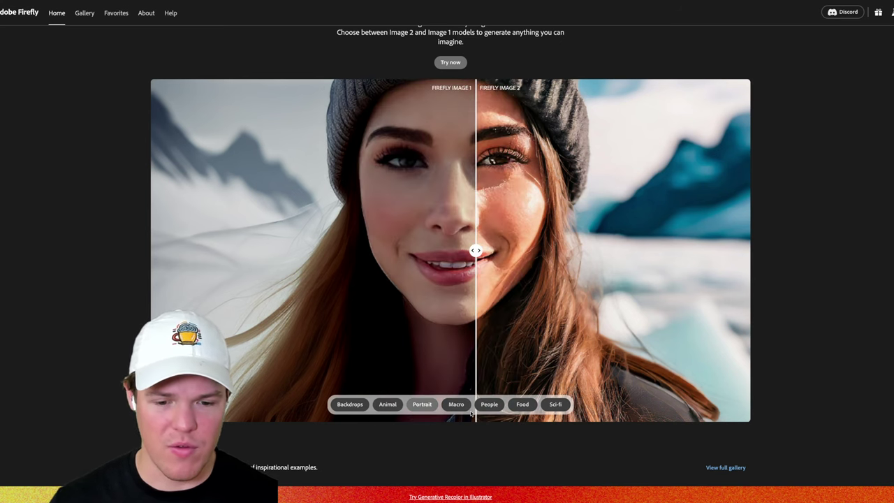
click(458, 406)
drag(475, 294, 459, 393)
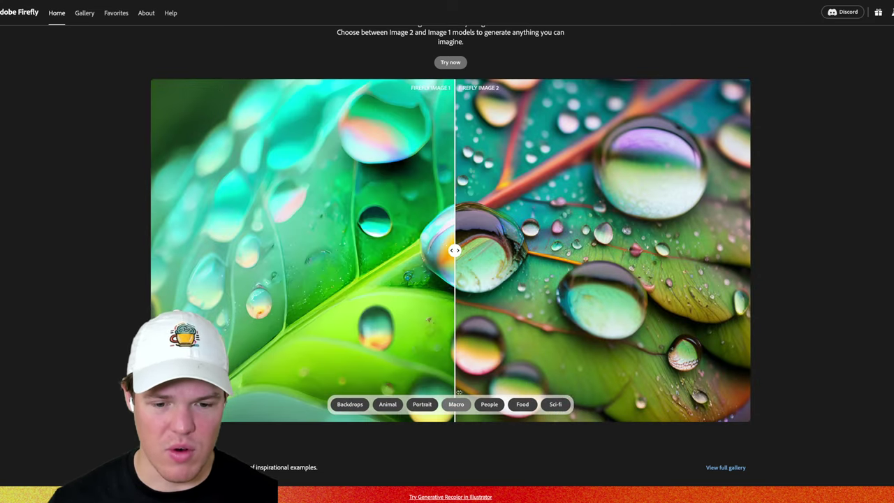
View the People, Food and Sci-fi comparisons, then scroll further down the home page
click(490, 406)
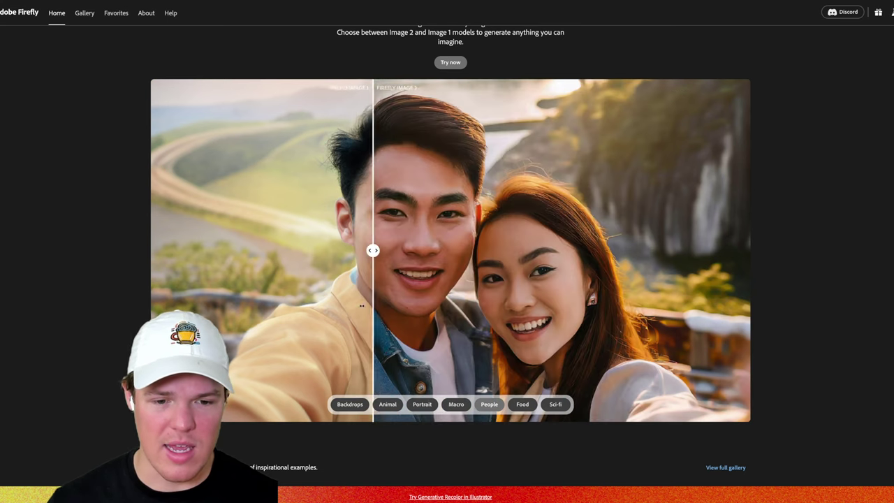
click(522, 403)
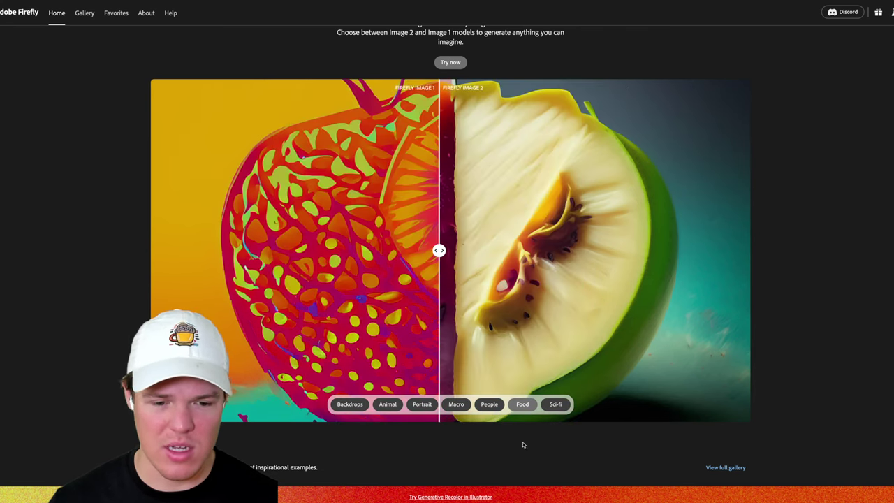
click(556, 405)
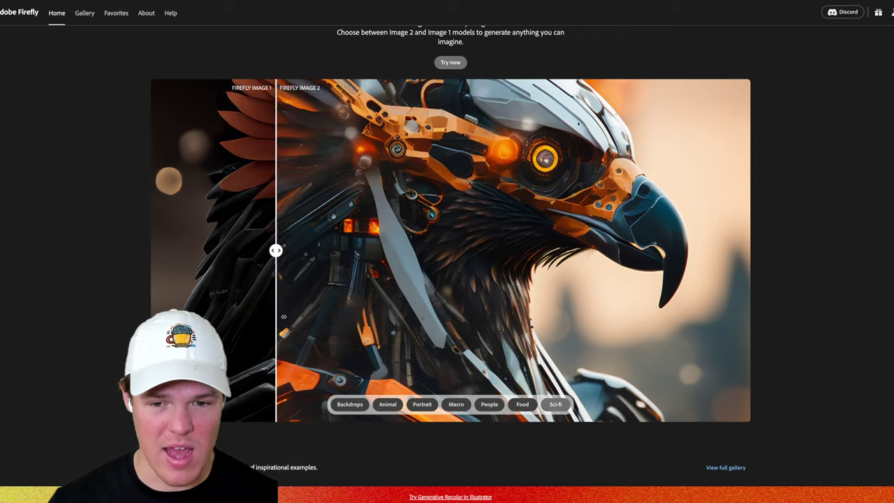
scroll(504, 295, down, 5)
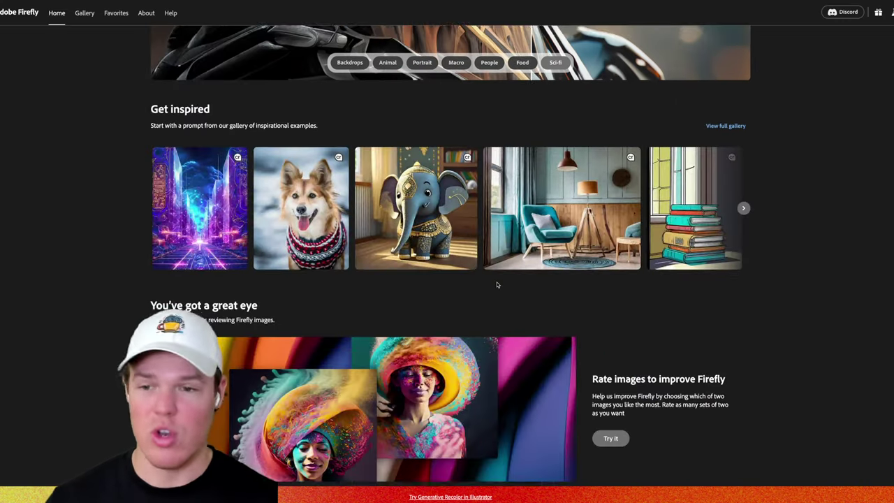
scroll(497, 281, down, 5)
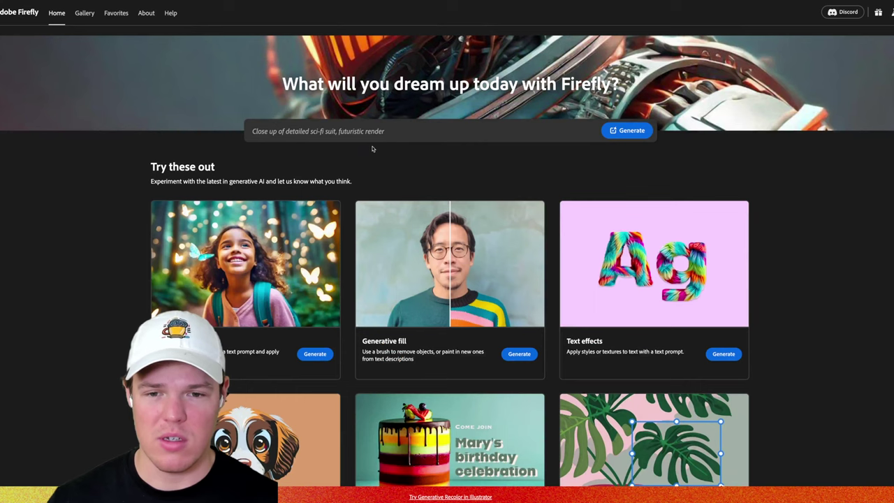
Generate four images from the sample close-up detailed sci-fi suit prompt
click(377, 132)
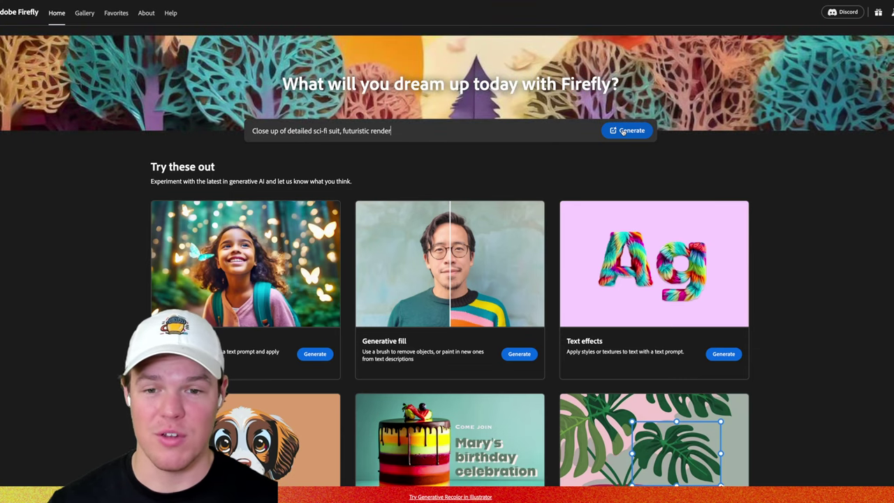
click(626, 130)
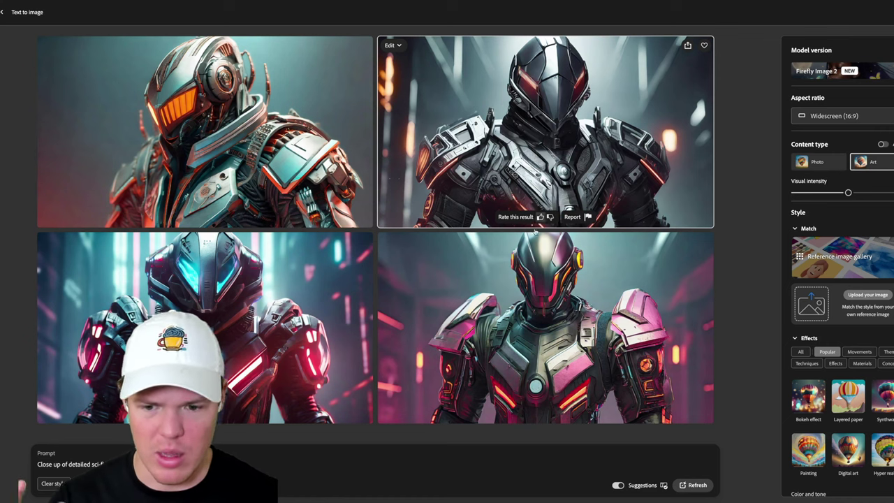
Replace the prompt with 'Elephant in the wild with a top hat on' and generate
click(70, 464)
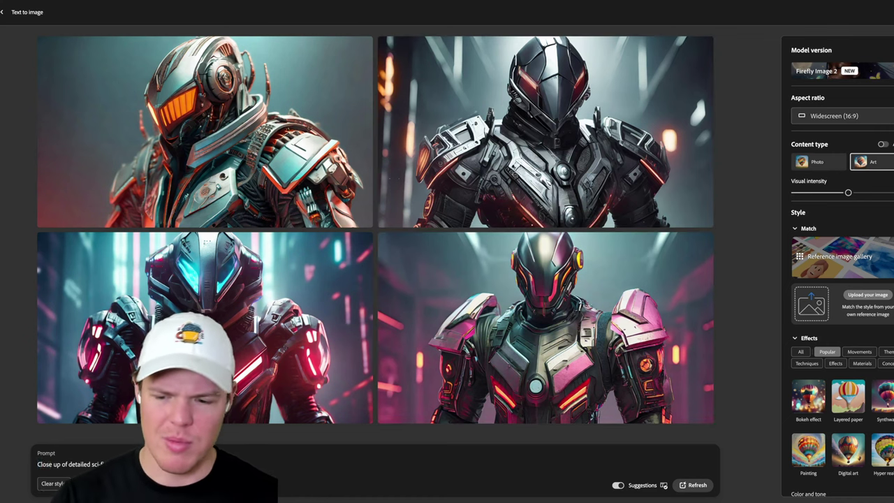
key(ctrl+a)
key(BackSpace)
text(E)
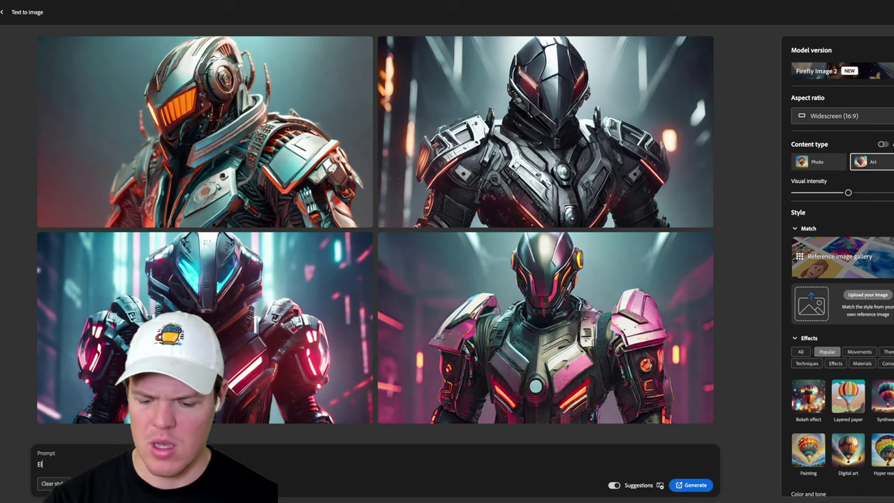
text(l)
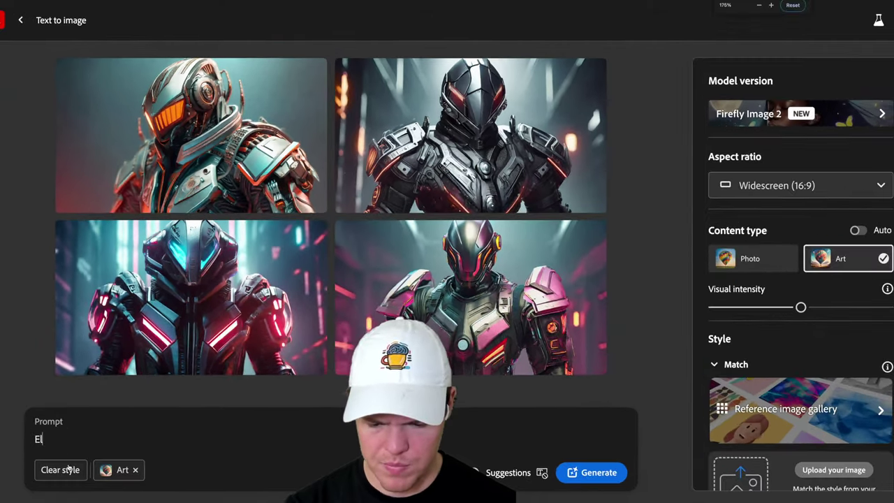
text(eph)
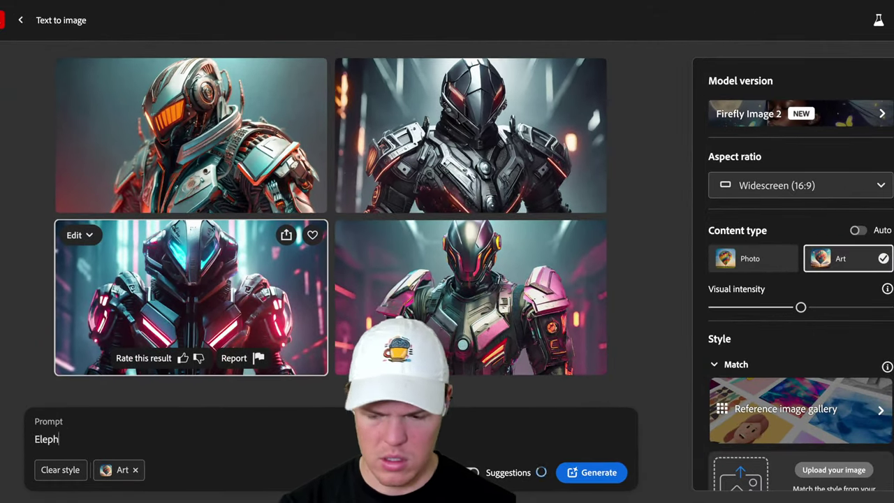
text(ant in the wild)
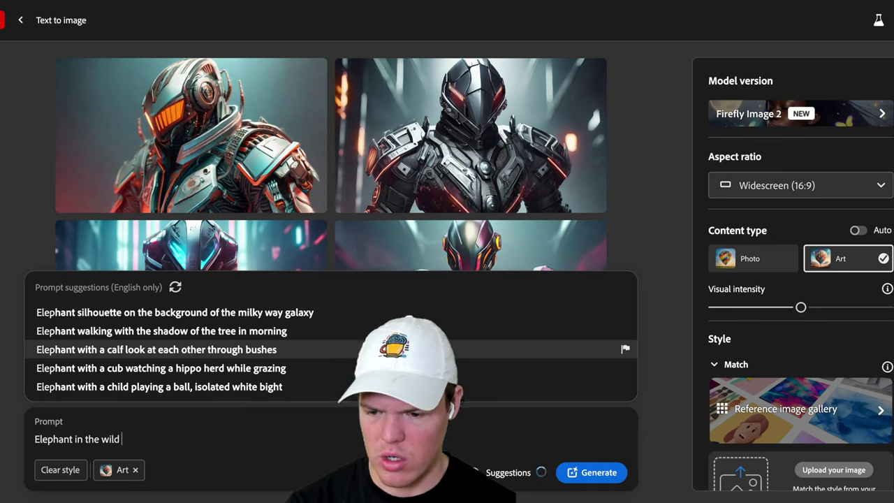
text(h a top hat on)
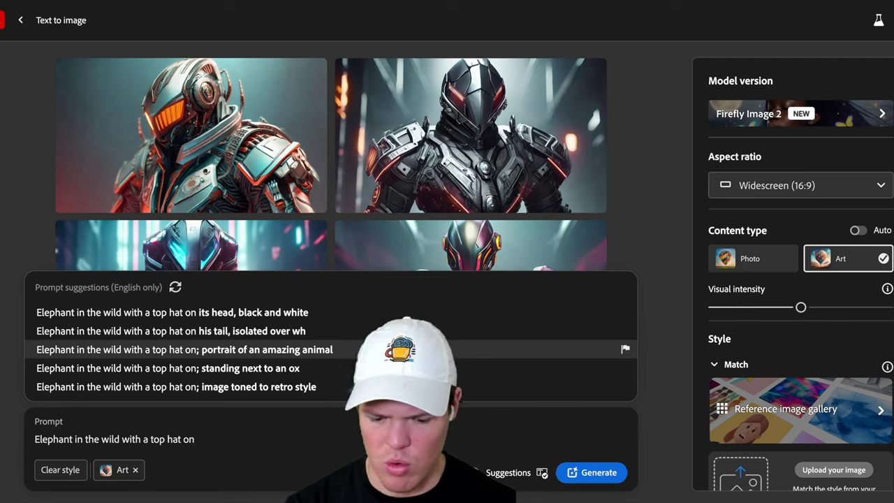
key(Up)
key(Up)
key(Up)
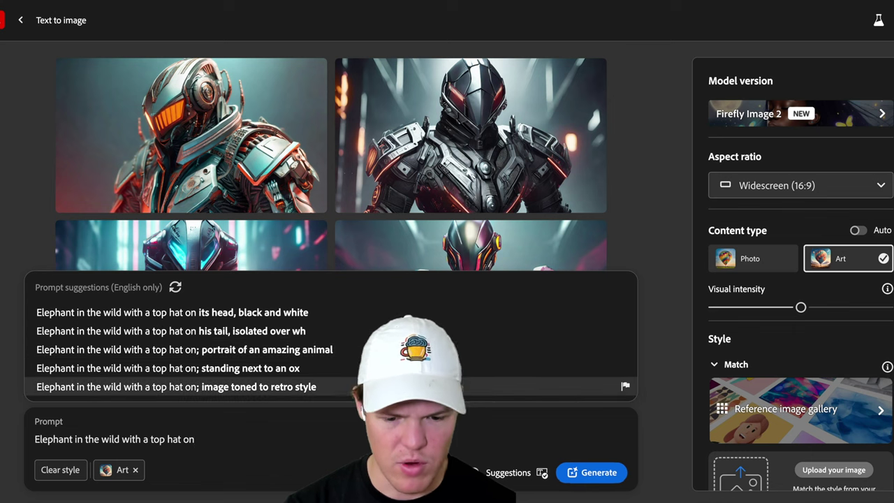
click(599, 471)
Switch the top-hat elephant prompt's content type from Art to Photo
scroll(772, 308, down, 3)
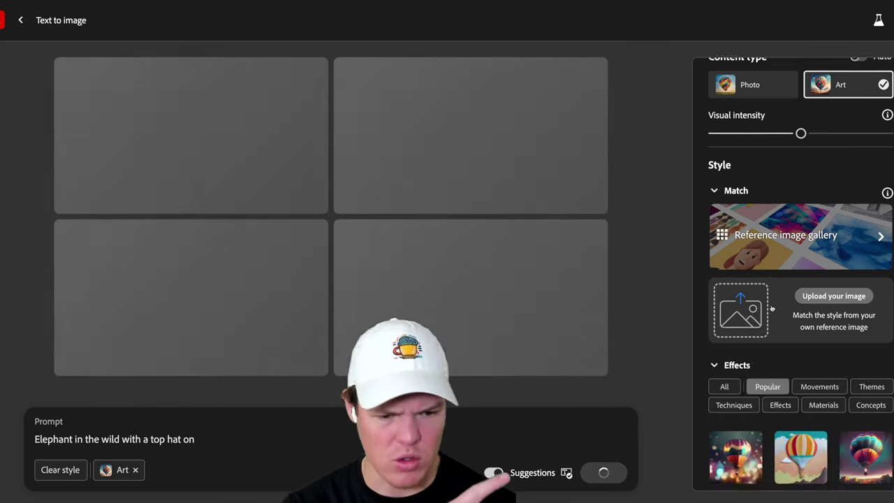
scroll(772, 308, up, 3)
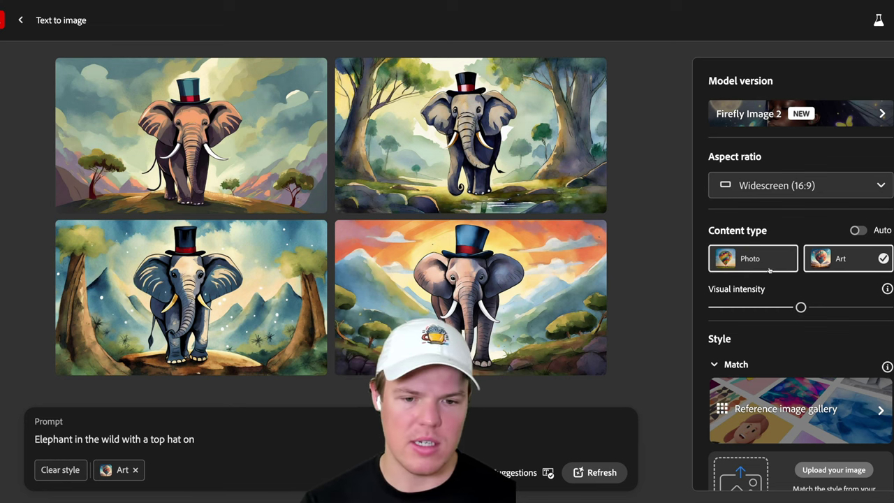
click(770, 271)
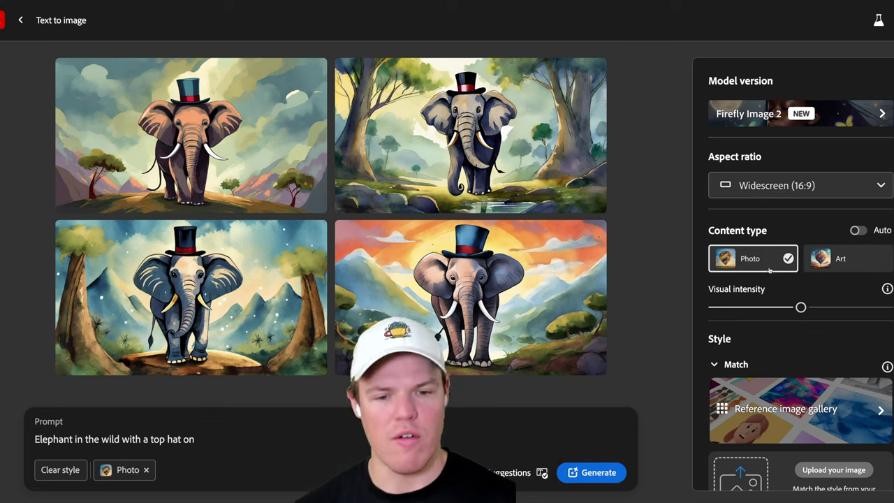
Generate photo-style top-hat elephants, show similar ones to the bottom-left image, and remove its background
click(600, 474)
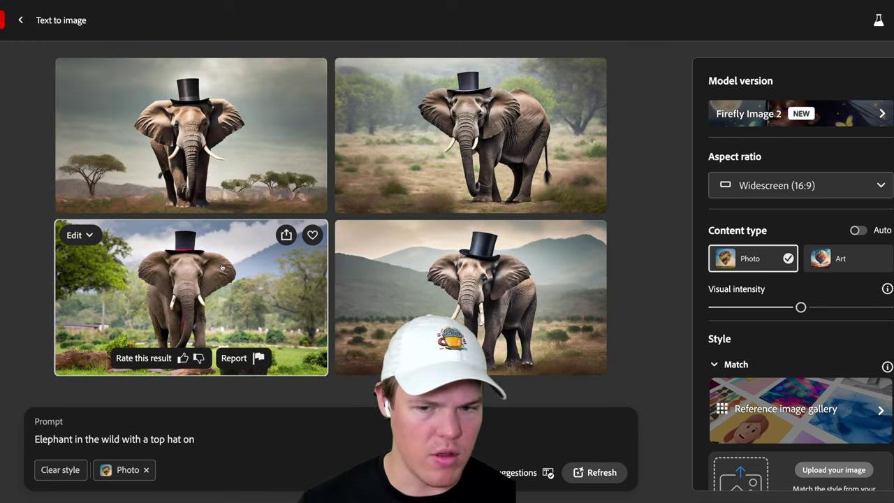
click(84, 235)
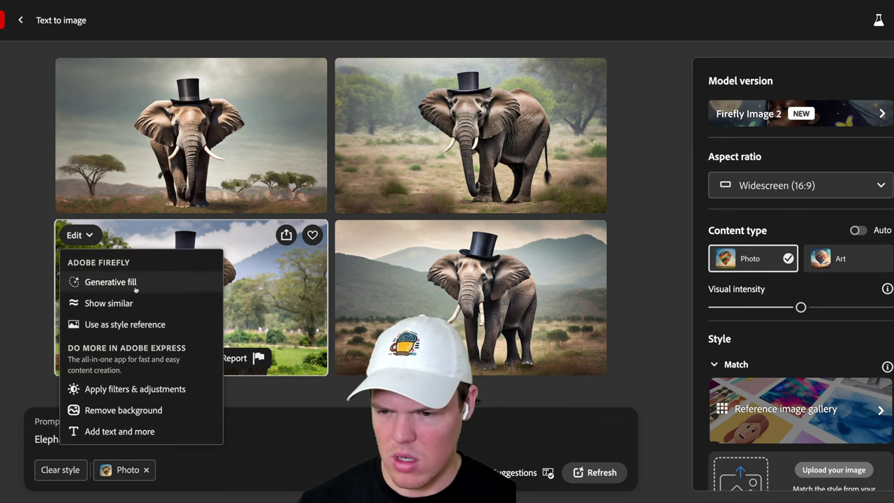
click(142, 305)
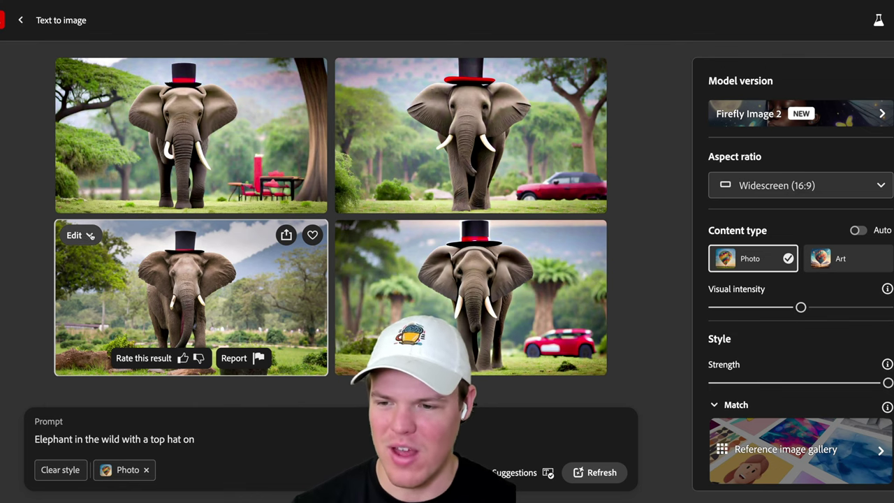
click(77, 234)
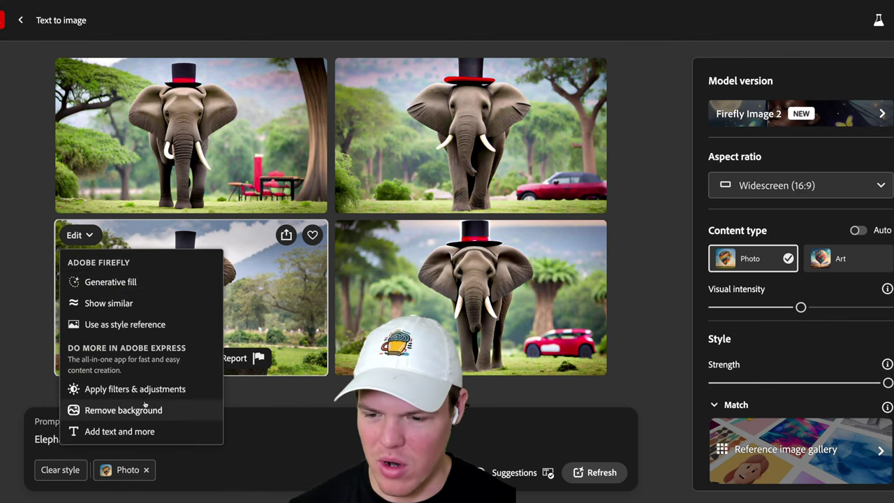
click(141, 411)
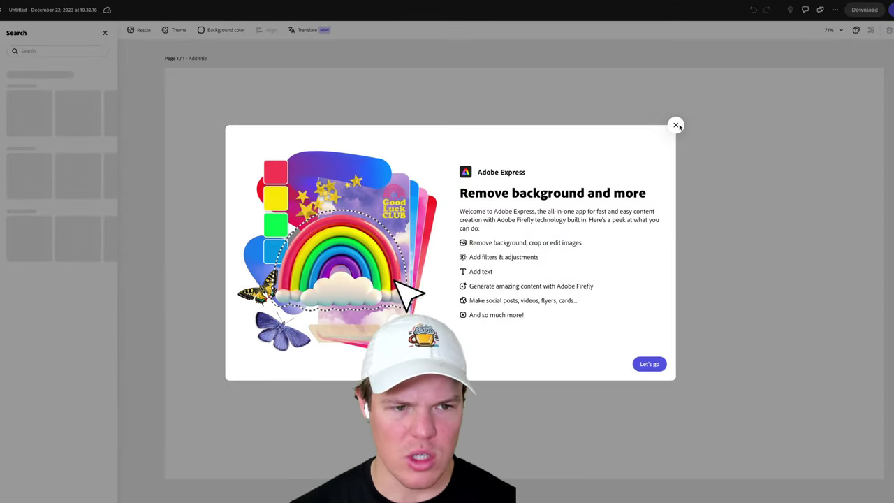
Dismiss the welcome and notification prompts, then nudge the cut-out elephant up and left
click(676, 125)
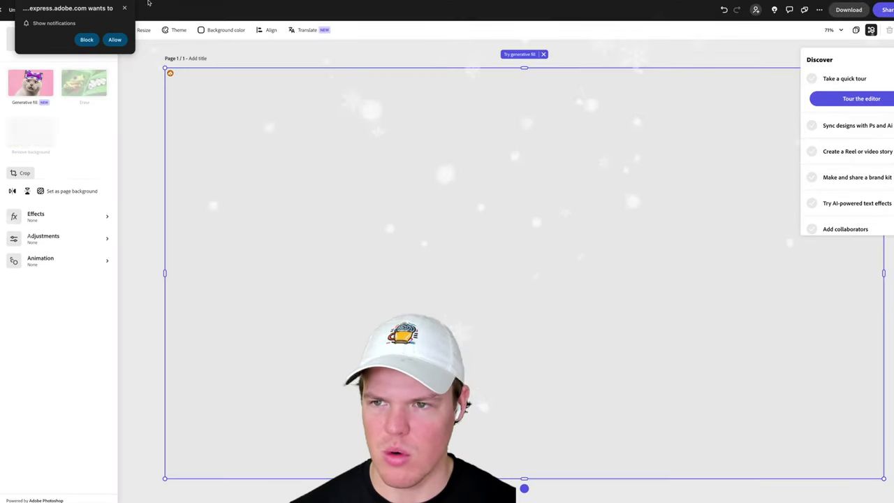
click(124, 9)
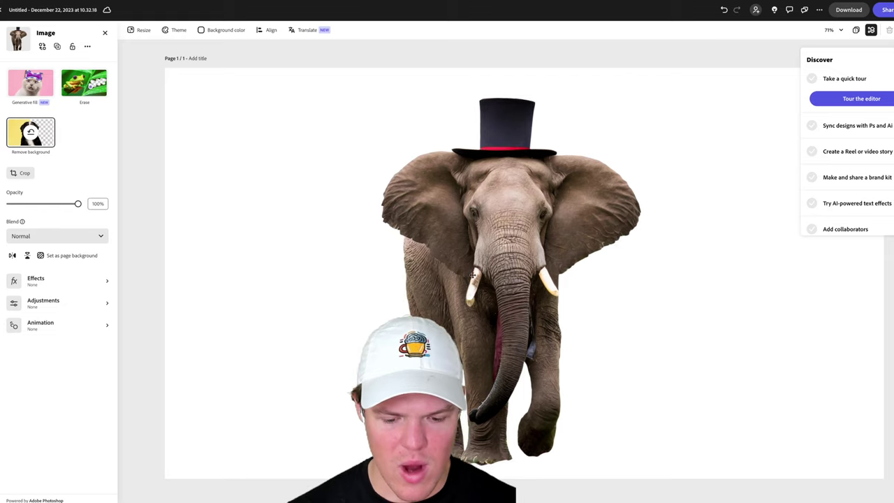
drag(520, 272, 494, 237)
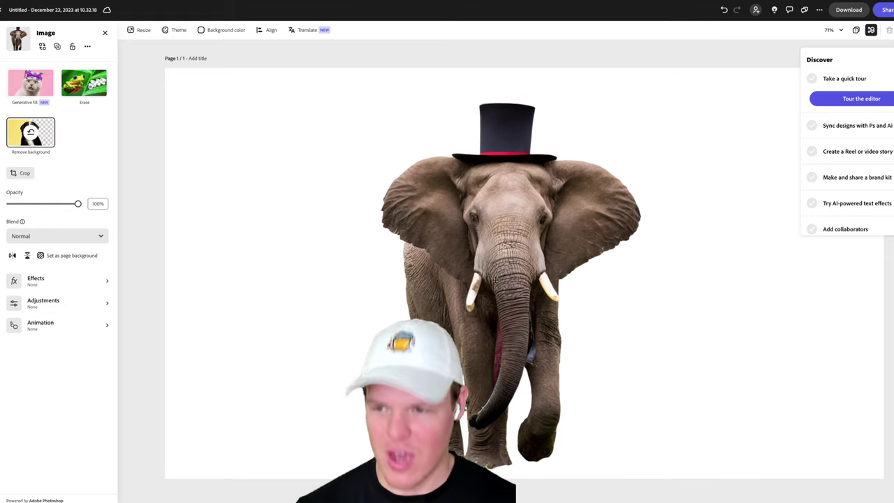
mouse_move(499, 285)
mouse_down()
mouse_move(514, 265)
mouse_move(508, 274)
mouse_move(527, 296)
mouse_move(450, 302)
mouse_move(438, 263)
mouse_move(488, 290)
mouse_up()
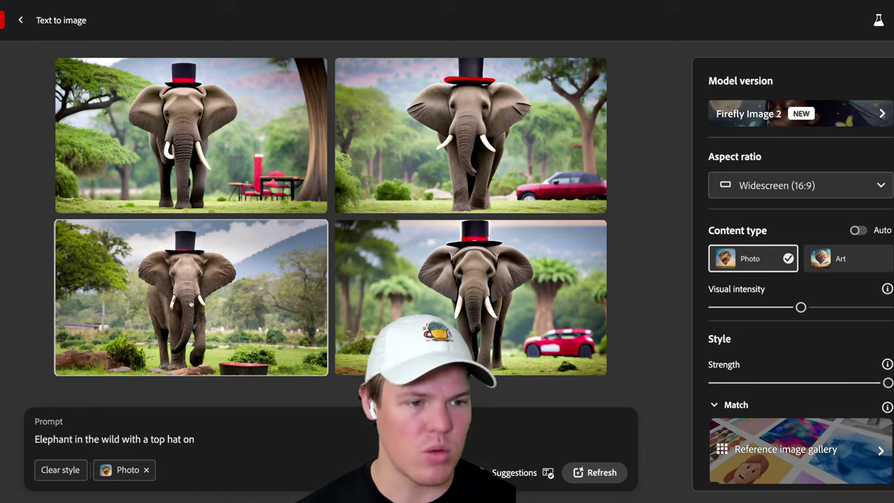
Replace the prompt with 'Tourist in the desert and the reflection on the water' and generate photos
scroll(862, 420, down, 4)
scroll(870, 334, down, 2)
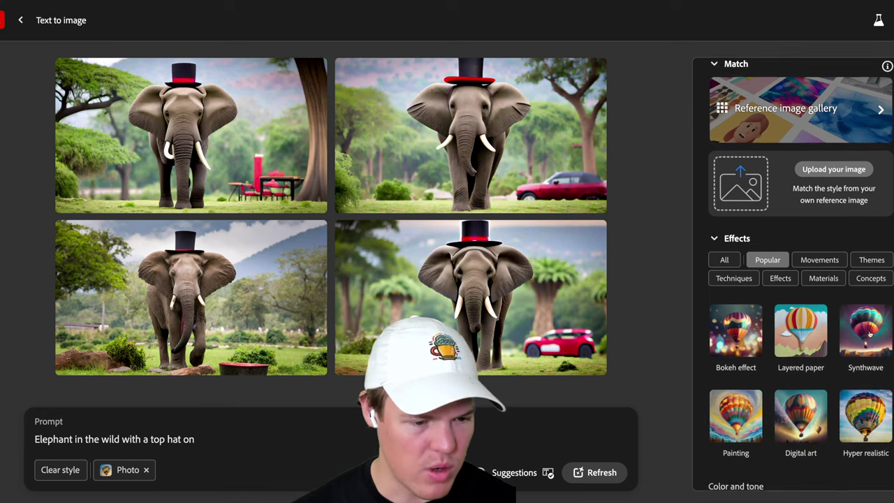
triple_click(167, 433)
key(BackSpace)
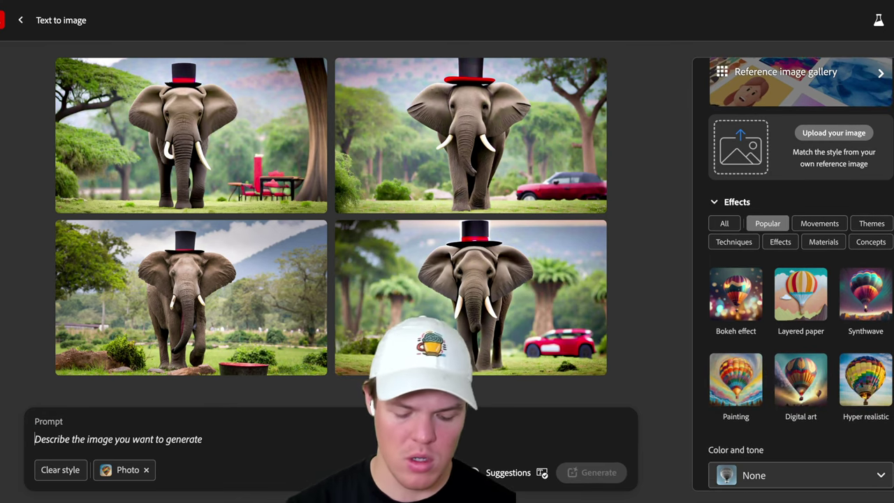
text(Tourist)
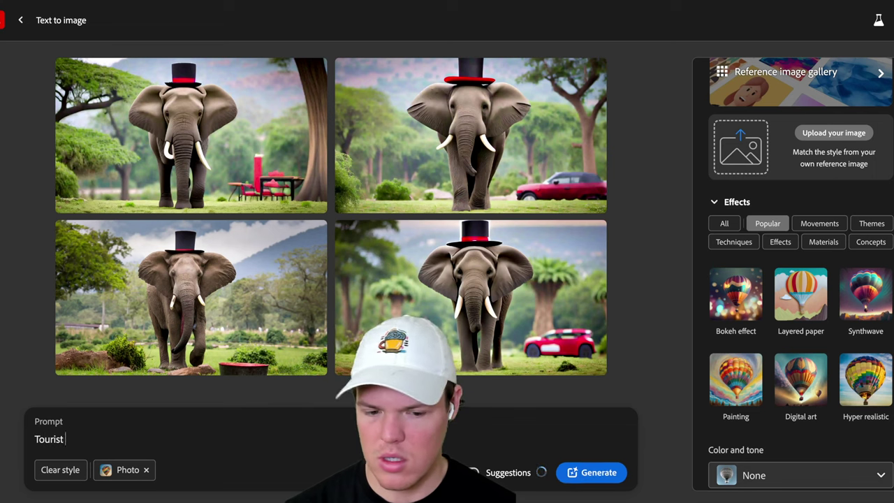
text( in)
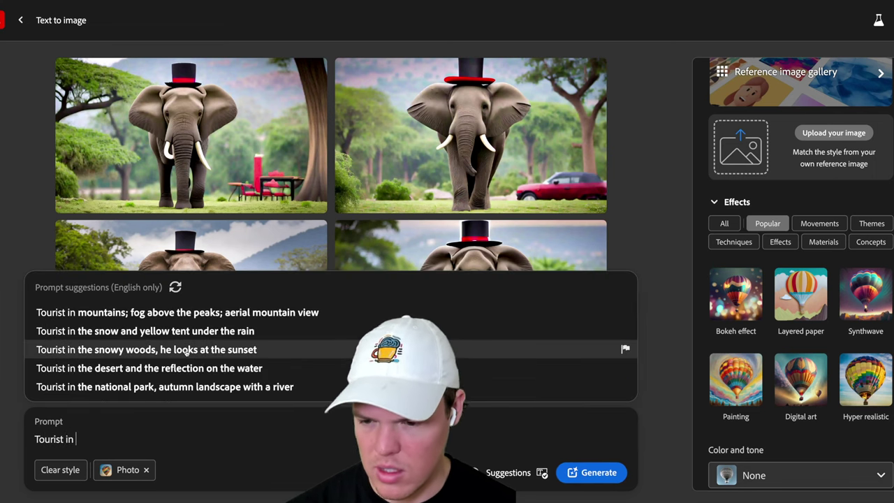
click(178, 369)
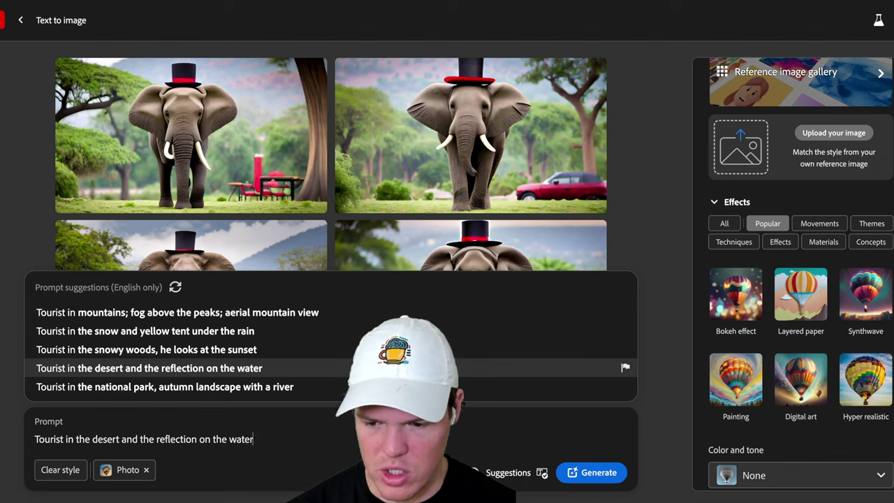
click(594, 475)
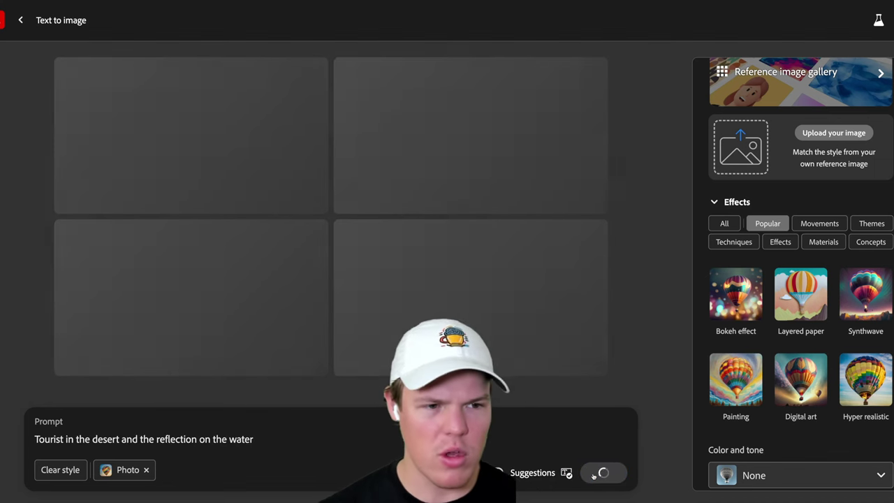
scroll(879, 238, up, 5)
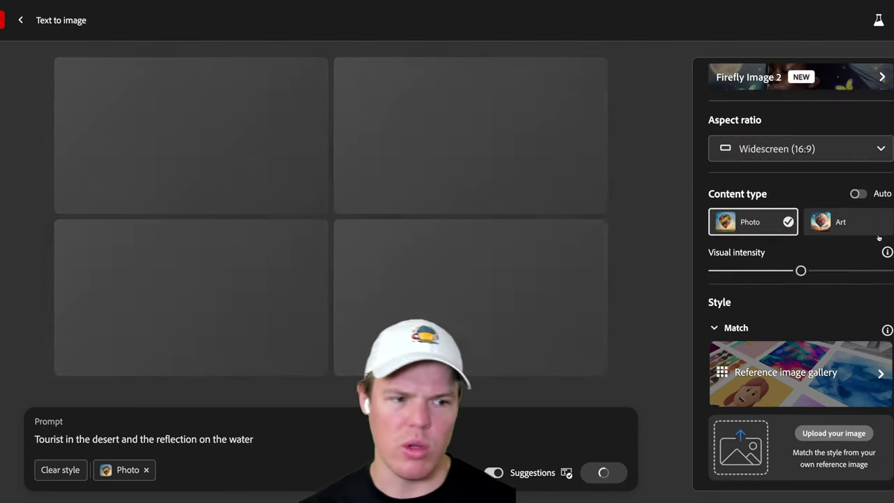
scroll(879, 238, up, 1)
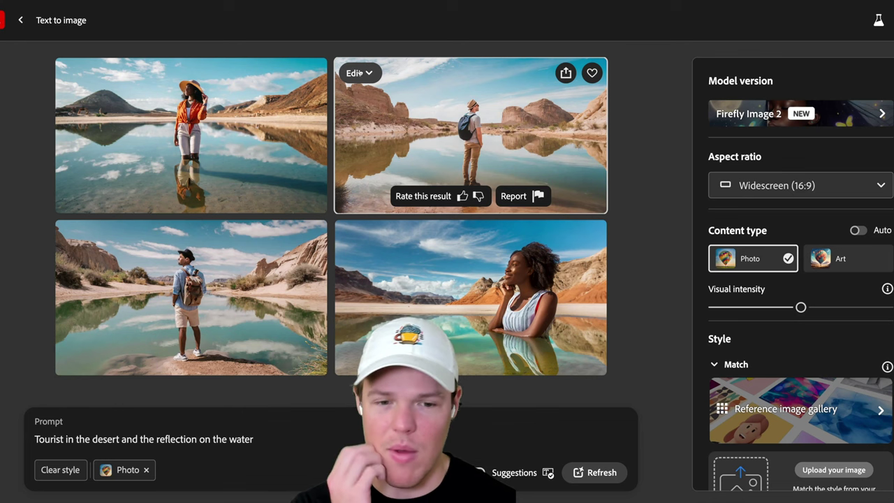
Open the top-right backpacker photo in Express for adding text and bring up the Text panel
click(359, 73)
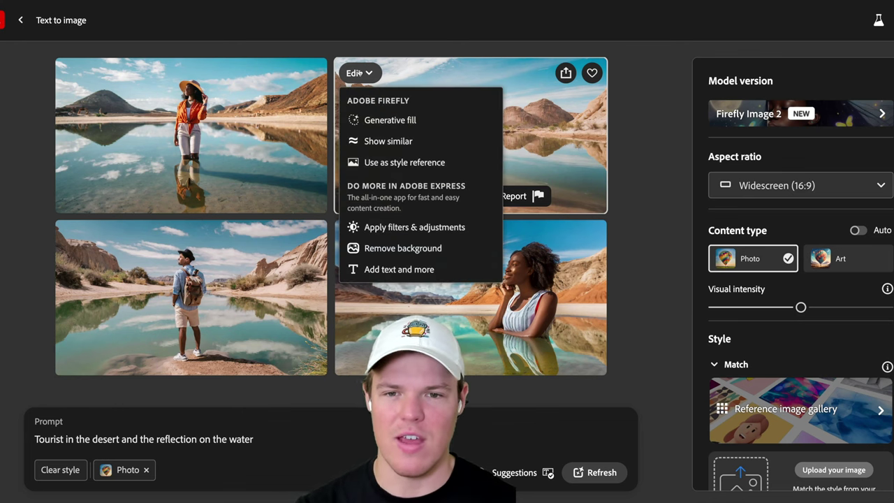
click(419, 271)
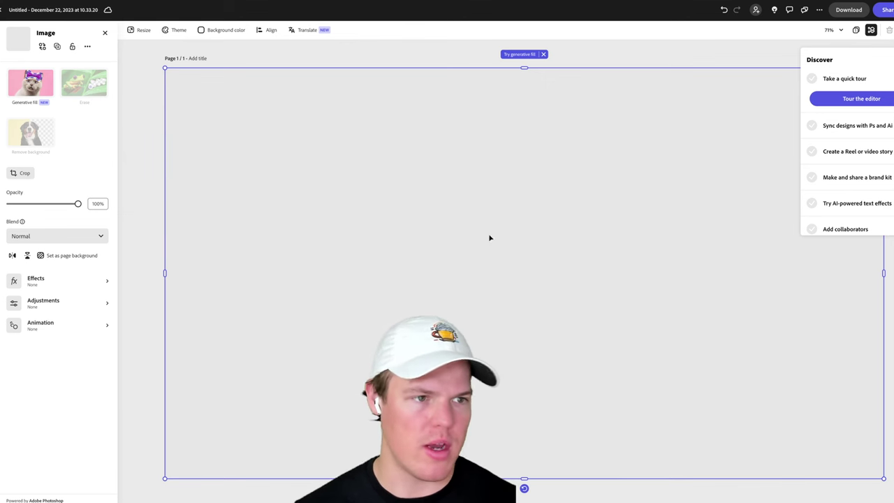
click(661, 194)
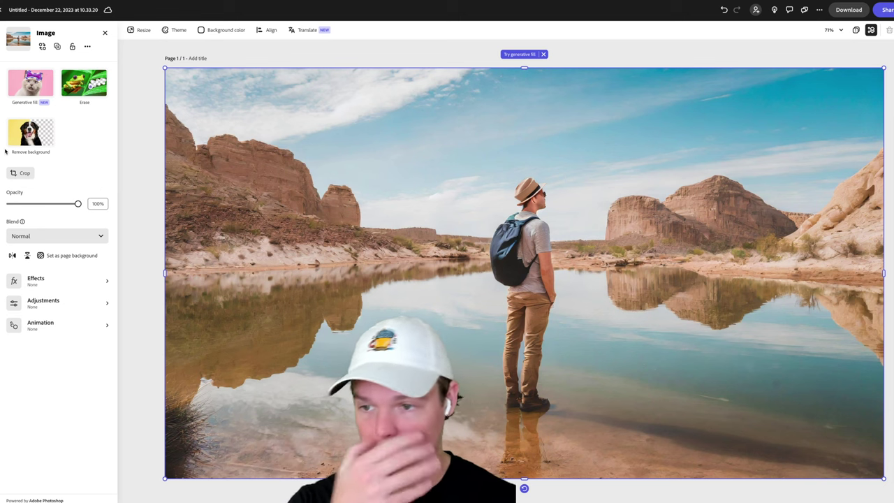
key(t)
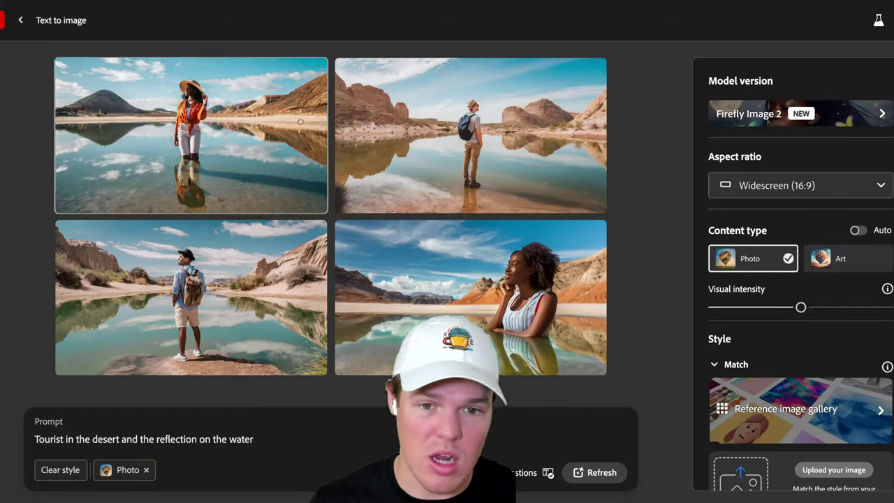
Add the Hyper realistic effect and generate new desert tourist images
scroll(801, 378, down, 4)
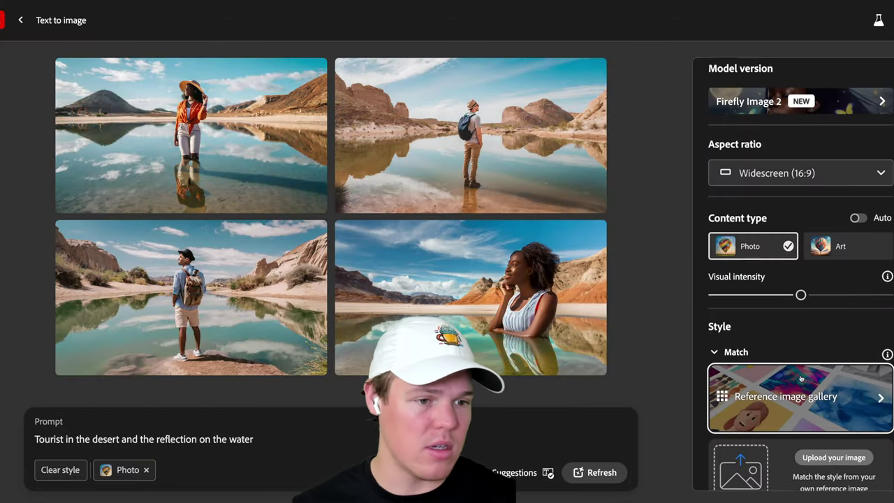
scroll(801, 378, down, 2)
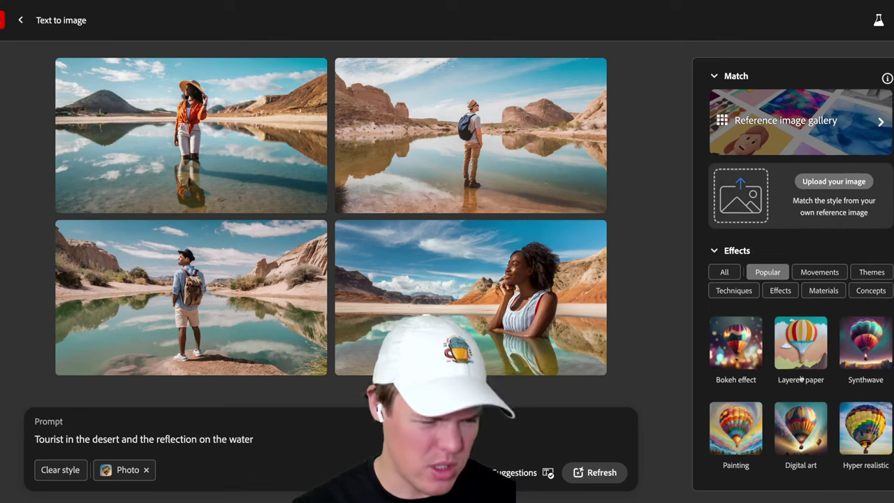
click(860, 400)
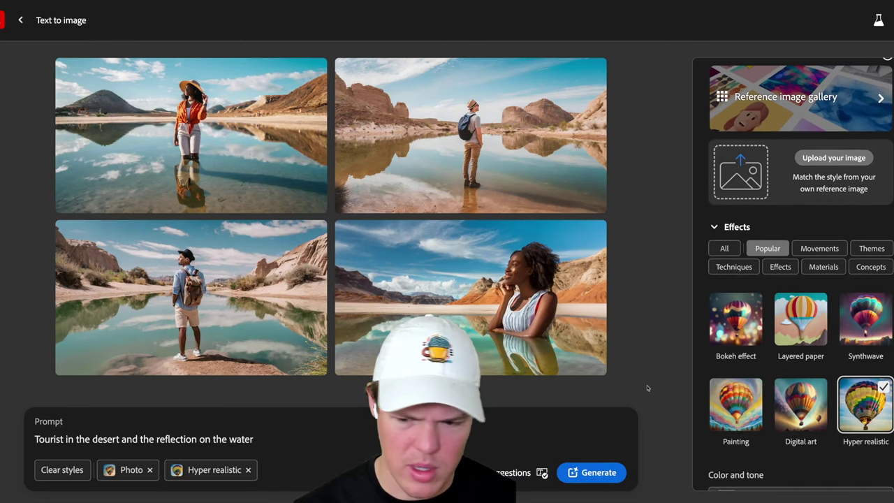
click(603, 473)
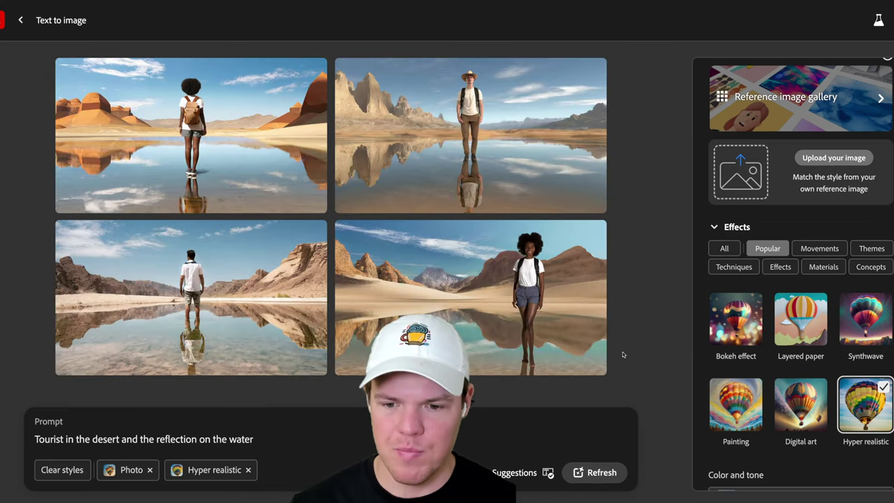
Enlarge the bottom-left desert result for a closer look, then return to the grid
mouse_move(555, 301)
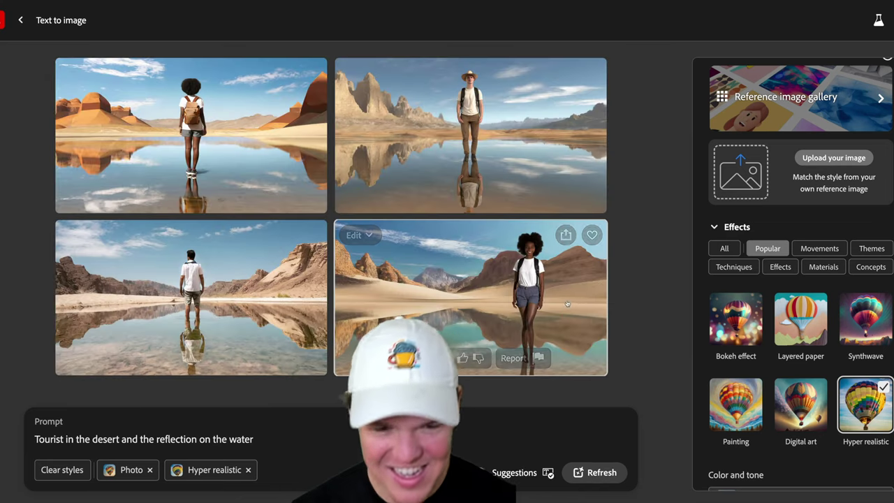
mouse_move(261, 186)
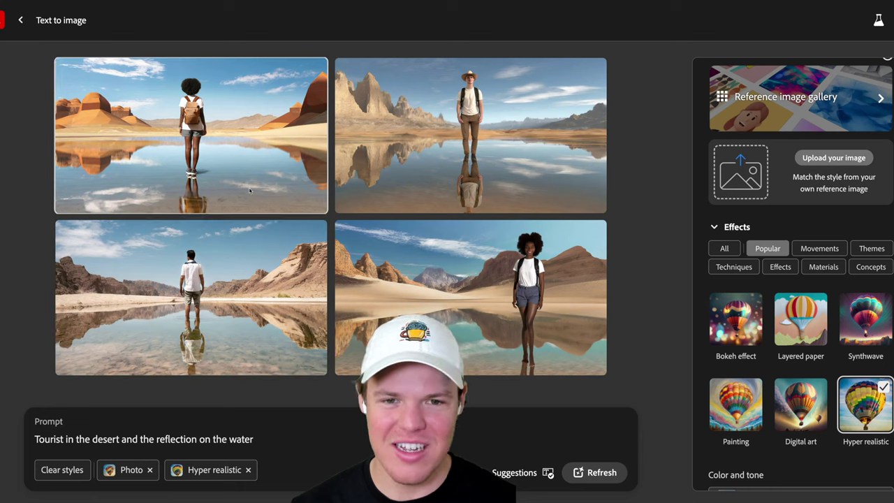
mouse_move(297, 247)
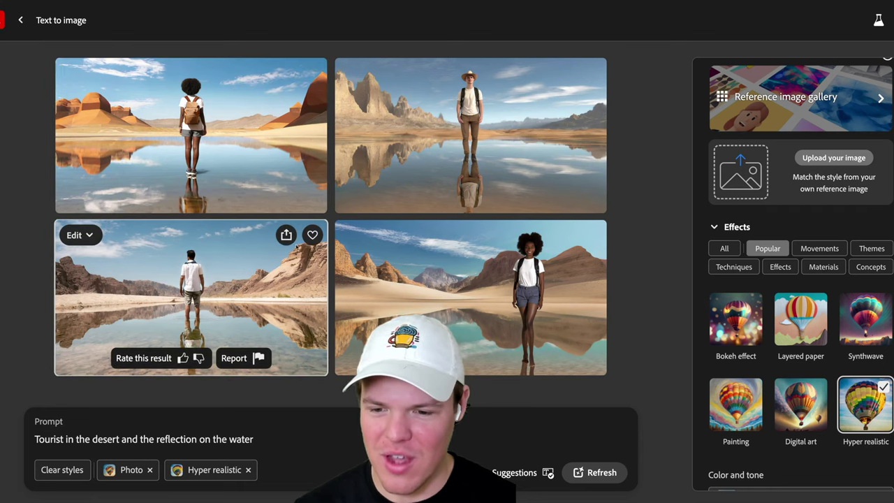
click(215, 292)
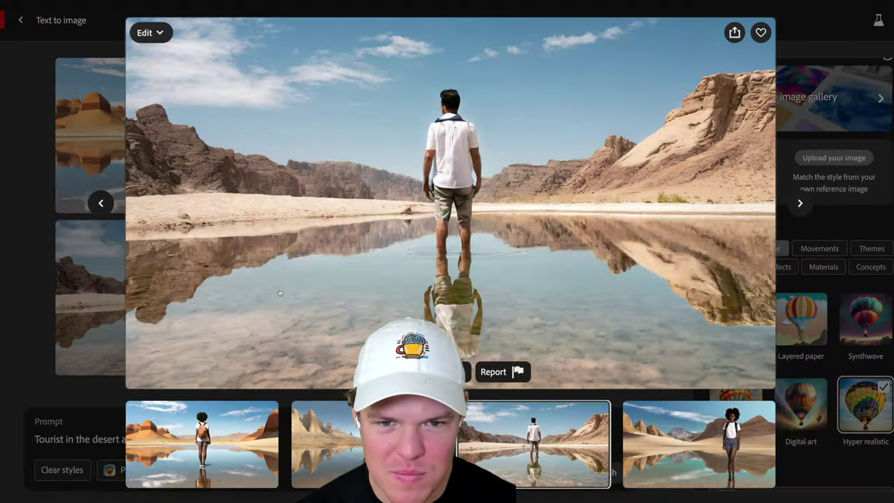
click(26, 280)
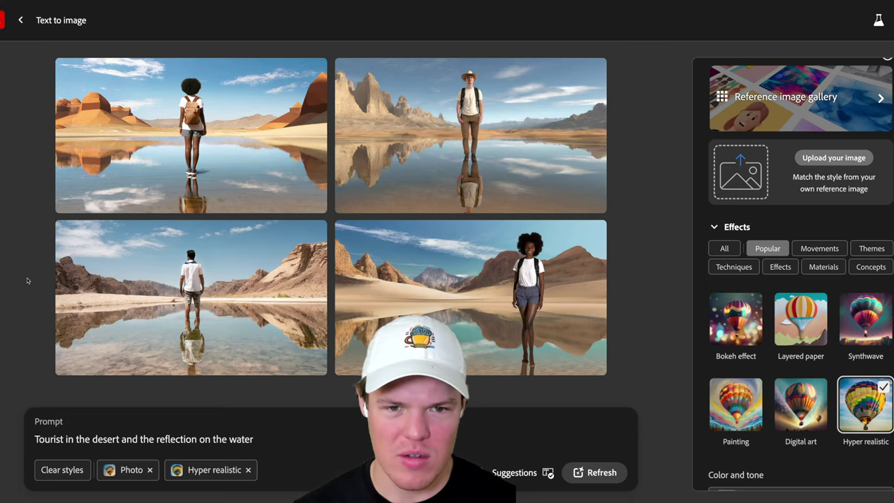
Replace the Hyper realistic effect with the Layered paper effect
mouse_move(508, 134)
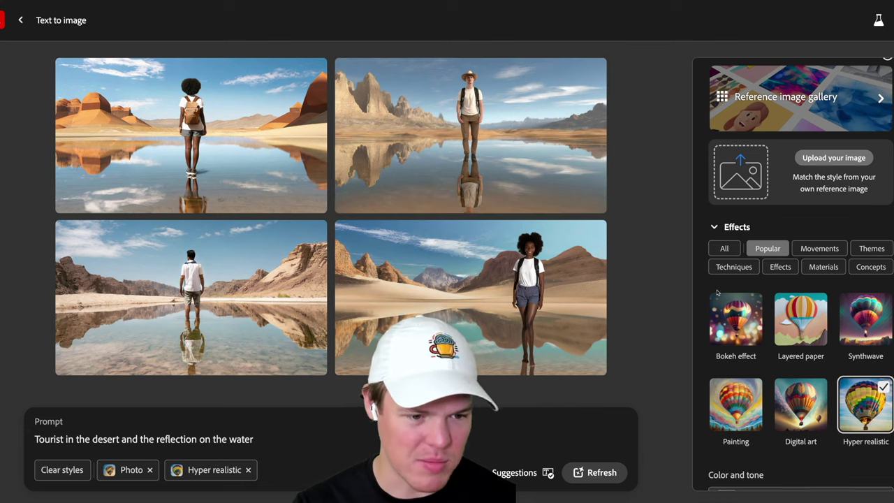
scroll(713, 292, down, 3)
scroll(838, 307, up, 2)
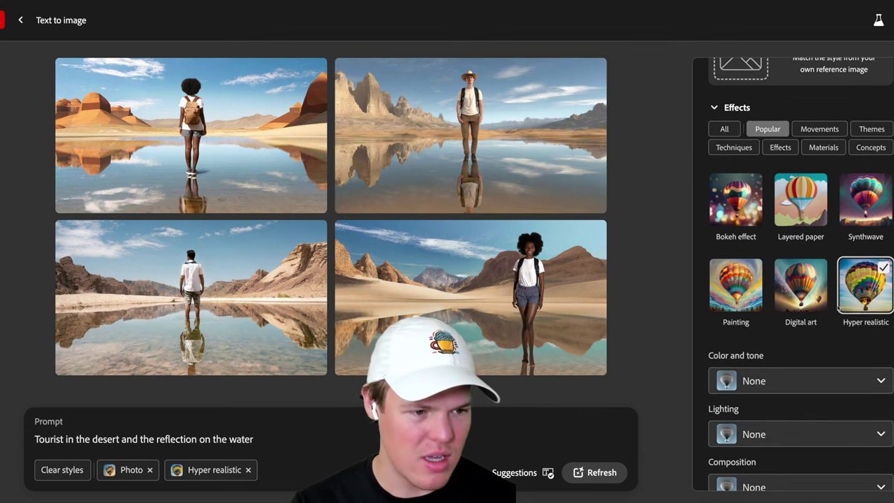
click(887, 293)
scroll(859, 279, up, 1)
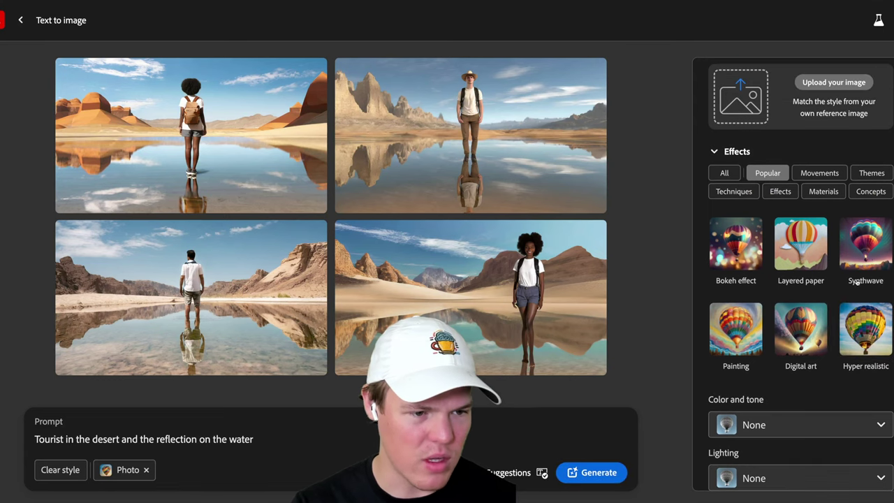
click(816, 253)
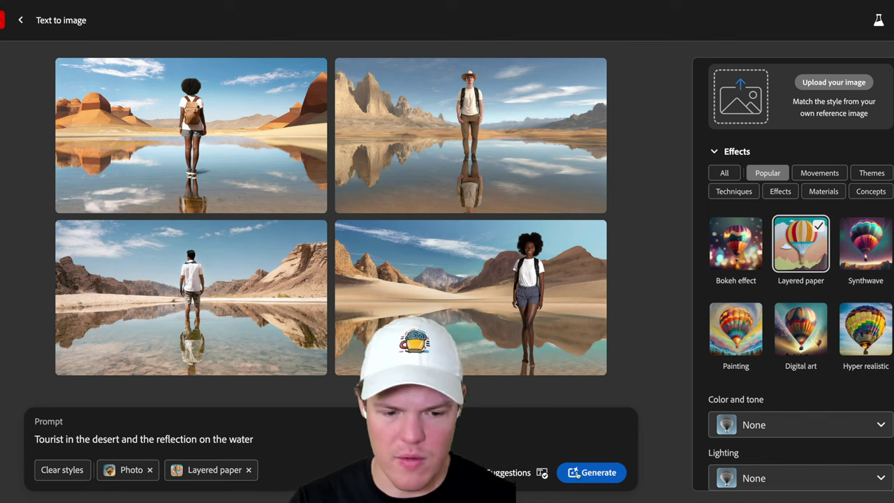
Generate layered-paper desert tourist images and inspect the striped-shirt result up close
click(583, 473)
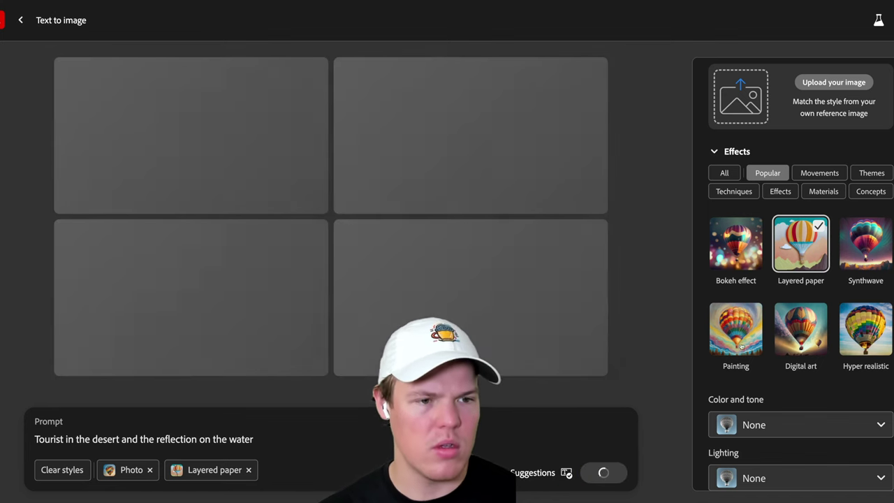
scroll(742, 348, up, 1)
scroll(743, 347, up, 1)
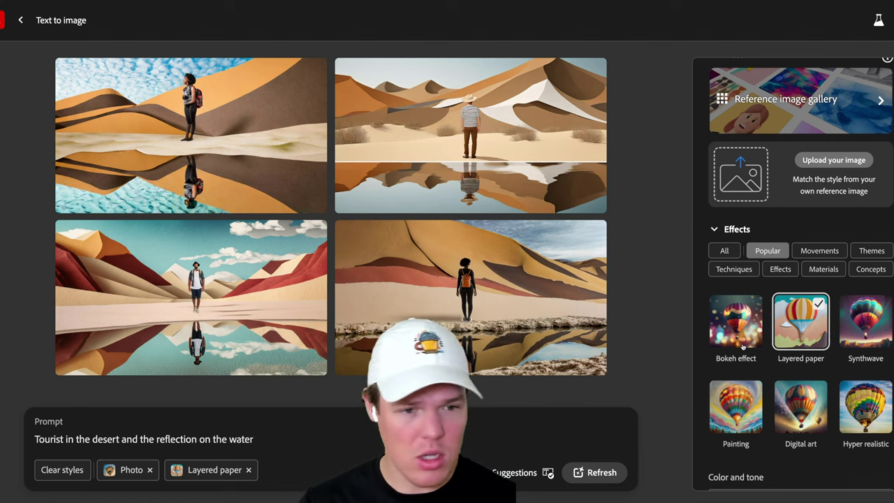
click(552, 167)
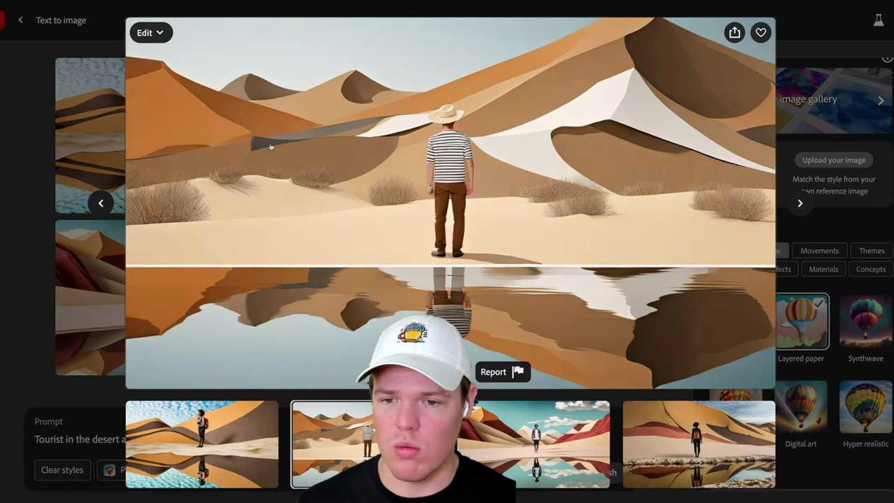
click(18, 149)
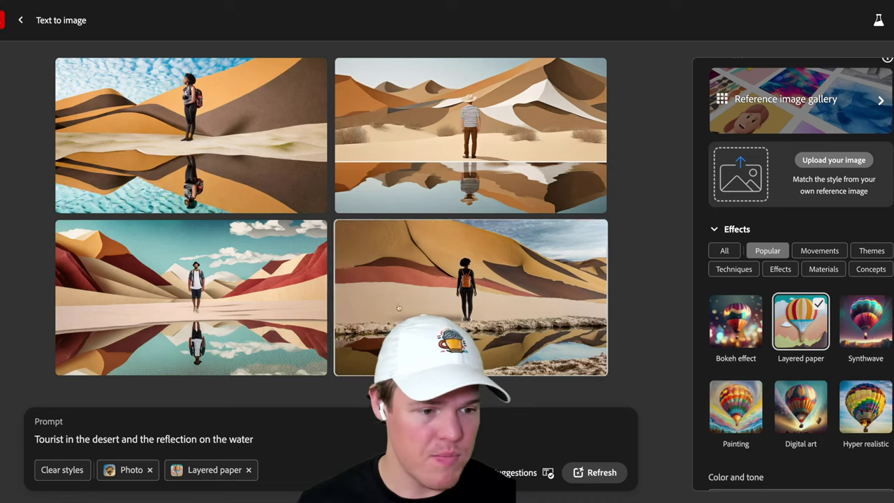
Remove the Layered paper effect, leaving only the Photo style
scroll(812, 424, up, 1)
click(805, 381)
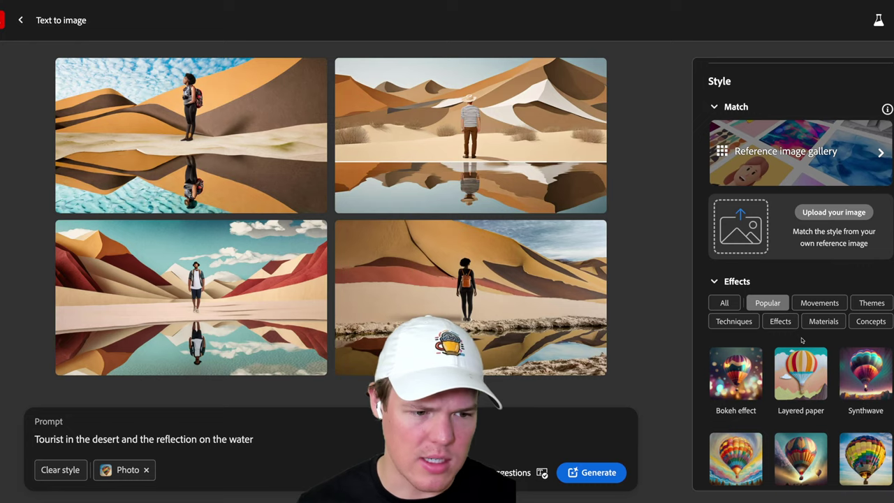
scroll(804, 349, up, 5)
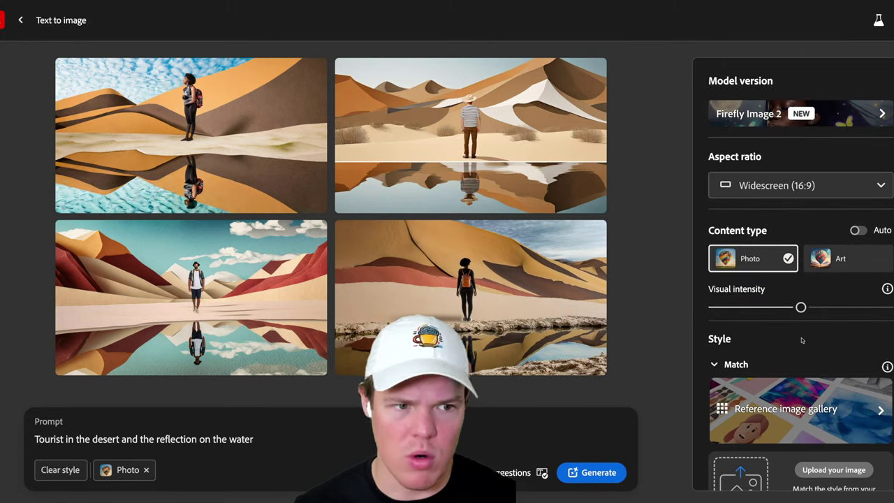
Set aspect ratio to Portrait (3:4) and prompt 'Pelican with a broken, open bill, flying over the water'
click(863, 191)
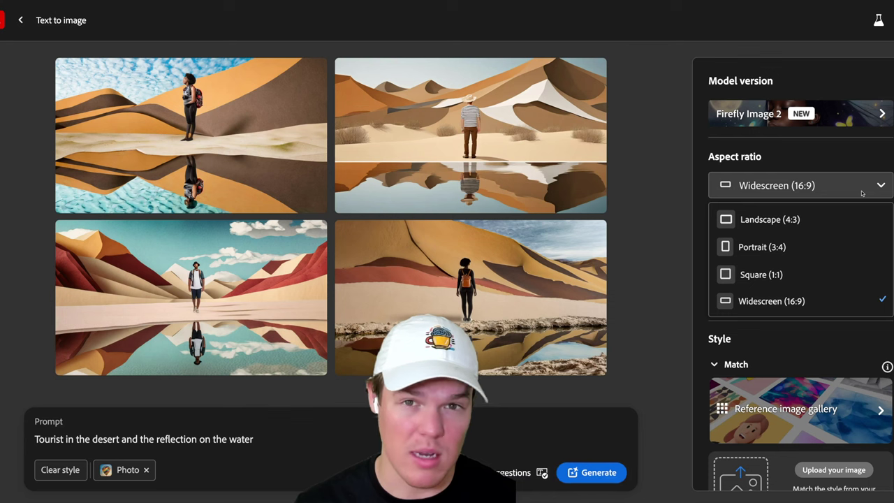
click(824, 247)
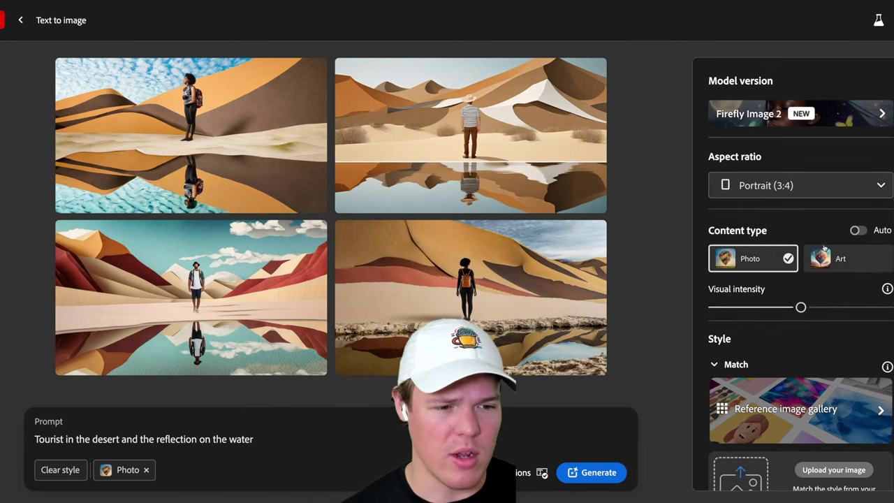
triple_click(228, 438)
key(BackSpace)
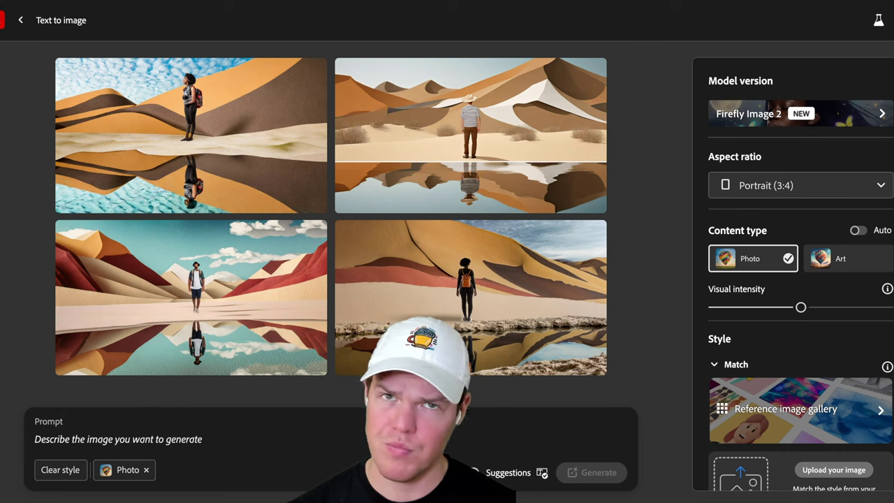
text(Pelican)
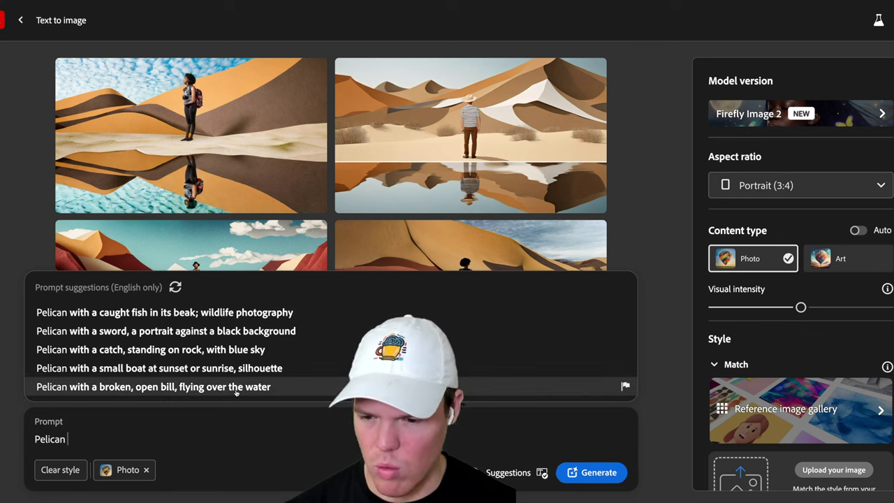
click(237, 384)
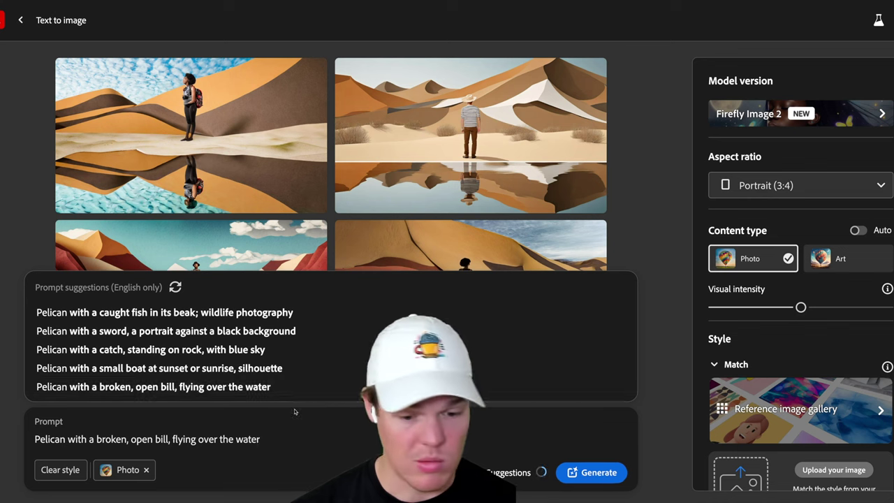
Switch the Effects filter to All, browse every effect, then generate the pelican images
scroll(760, 356, down, 5)
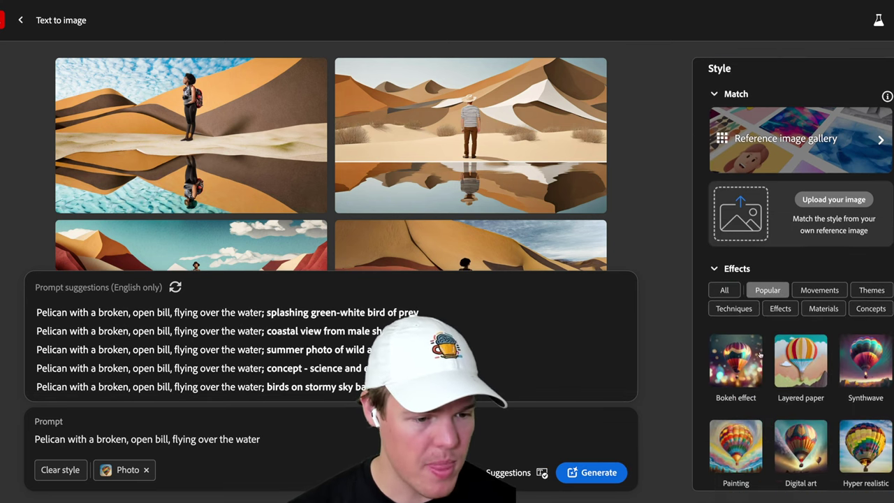
click(725, 178)
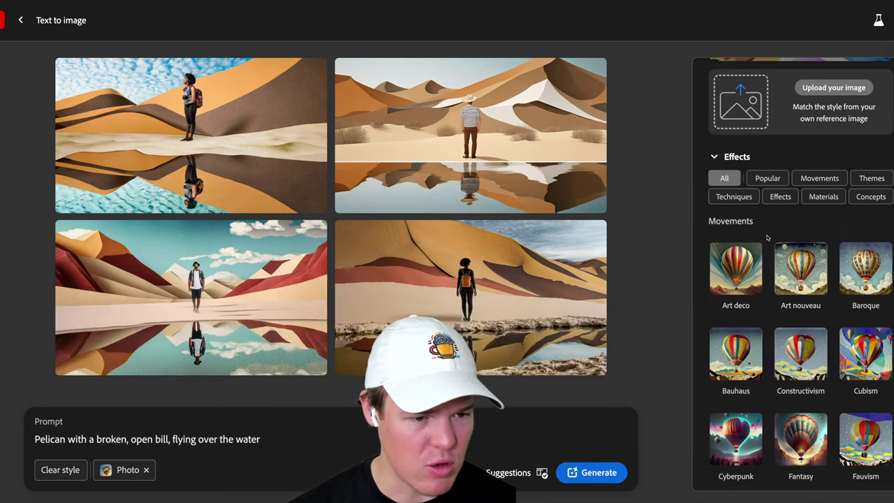
scroll(788, 316, down, 6)
scroll(788, 315, down, 15)
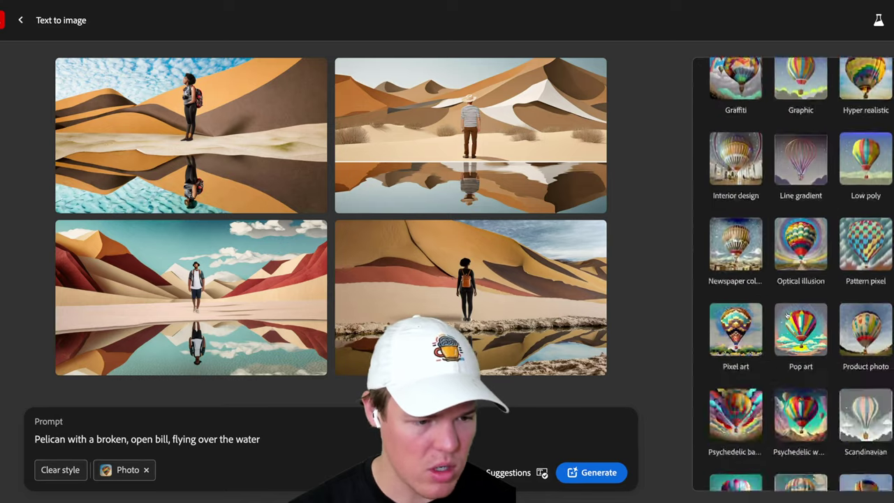
scroll(788, 316, down, 12)
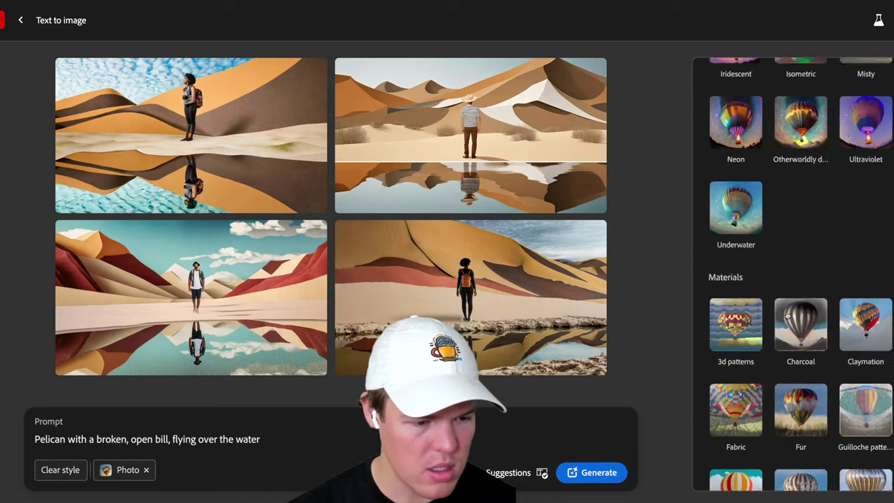
scroll(787, 316, down, 12)
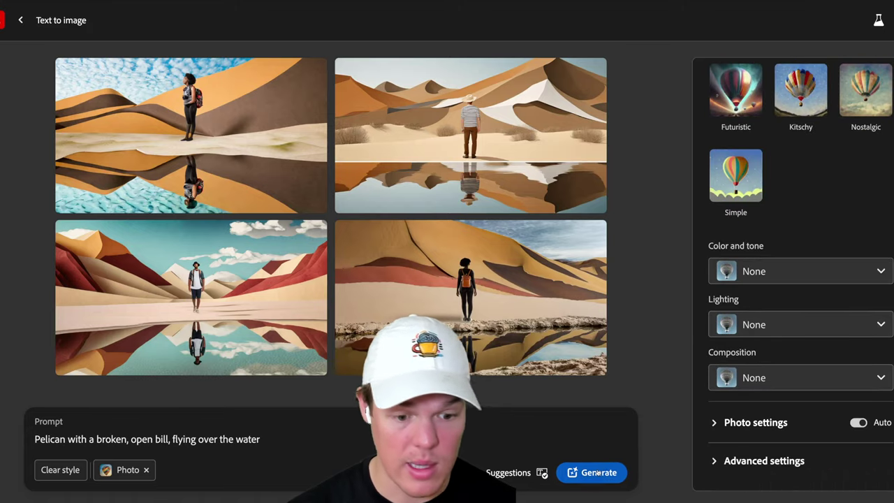
click(598, 473)
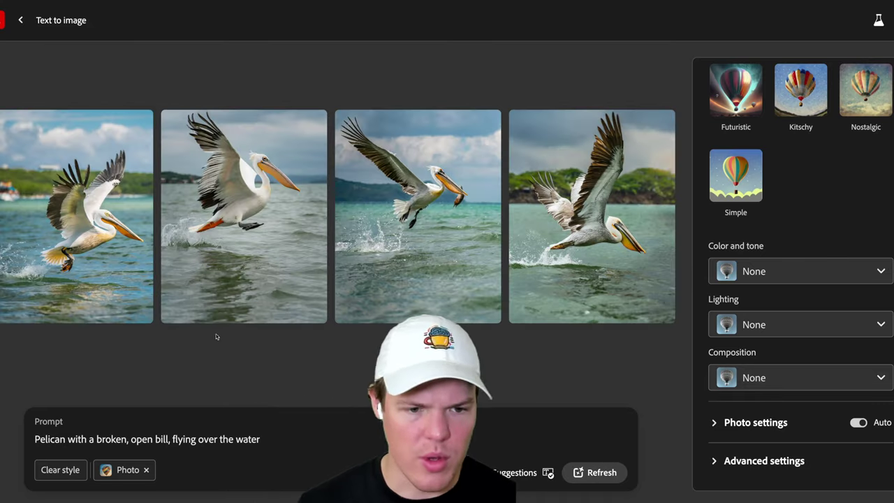
Inspect the first pelican image up close, then set it as the style reference
click(151, 256)
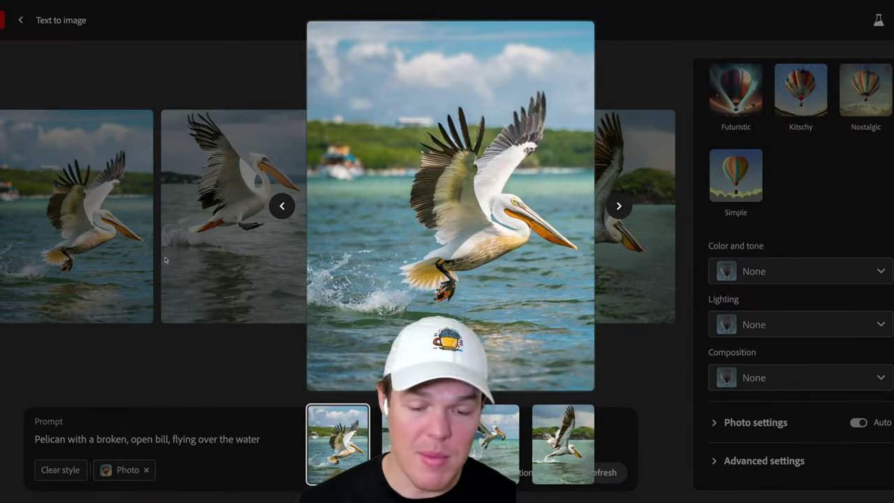
click(172, 324)
click(21, 125)
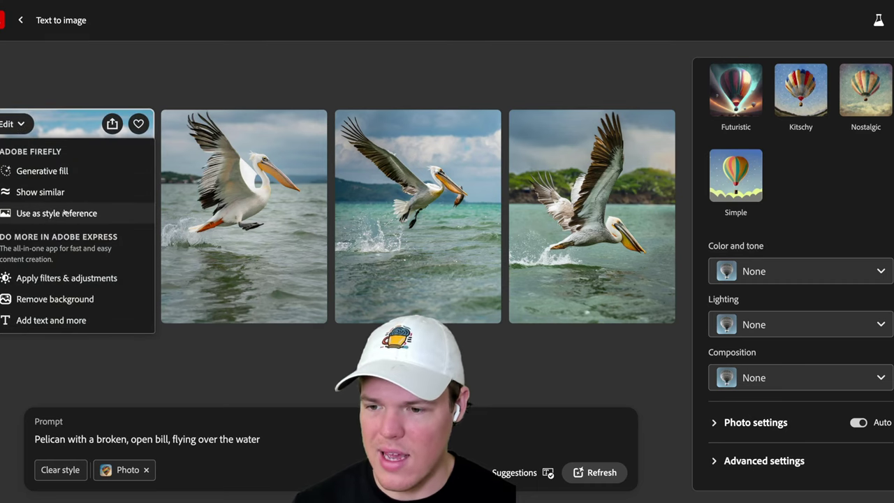
click(108, 213)
Collapse the Effects presets under Style in the settings panel
scroll(812, 292, up, 5)
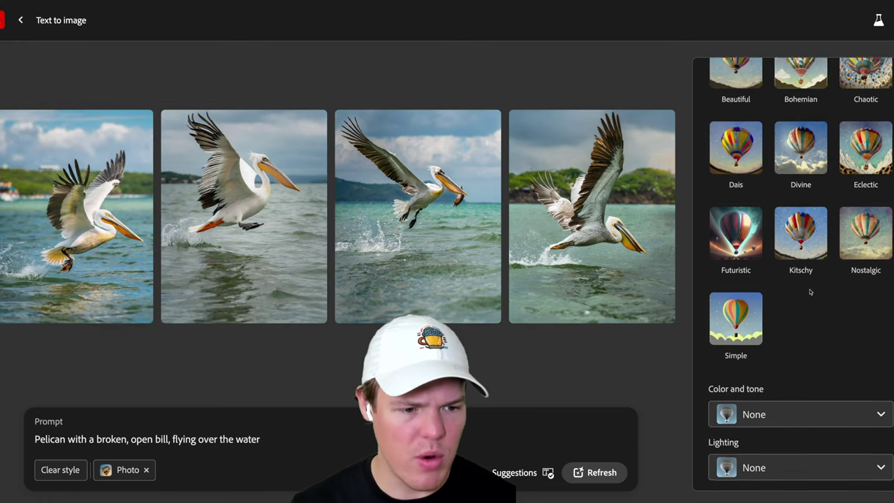
scroll(811, 293, up, 15)
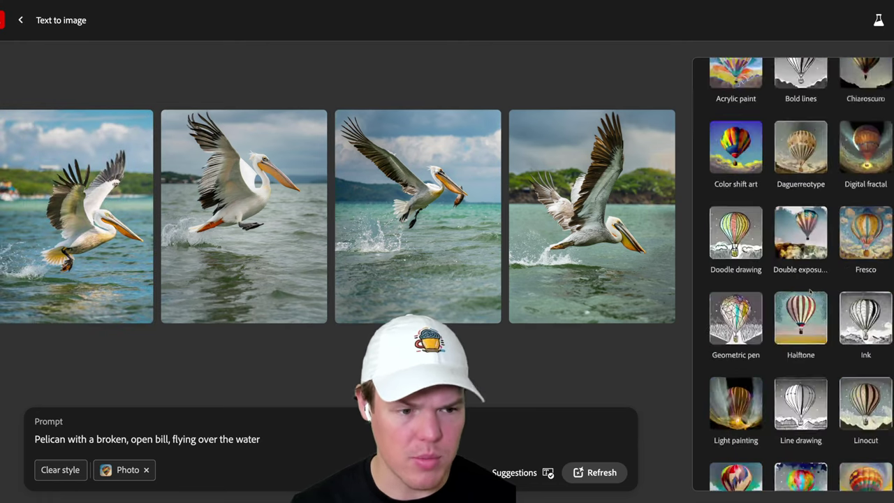
scroll(811, 292, up, 15)
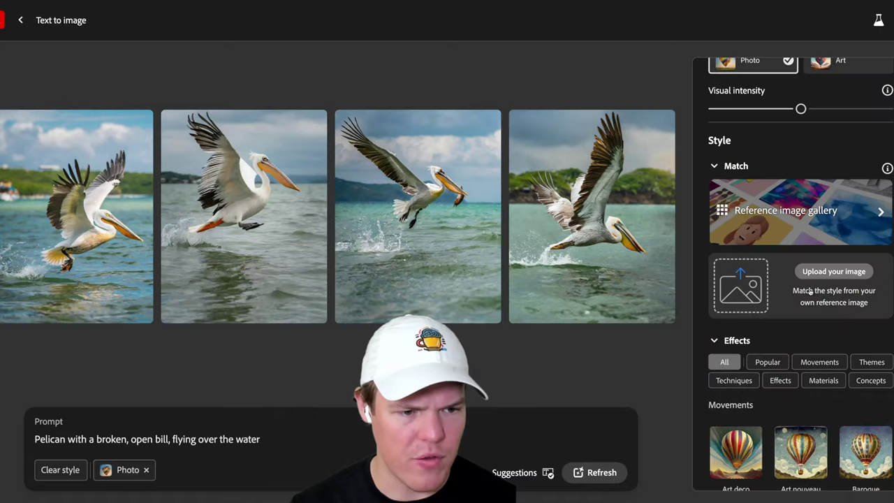
click(734, 342)
scroll(747, 339, up, 3)
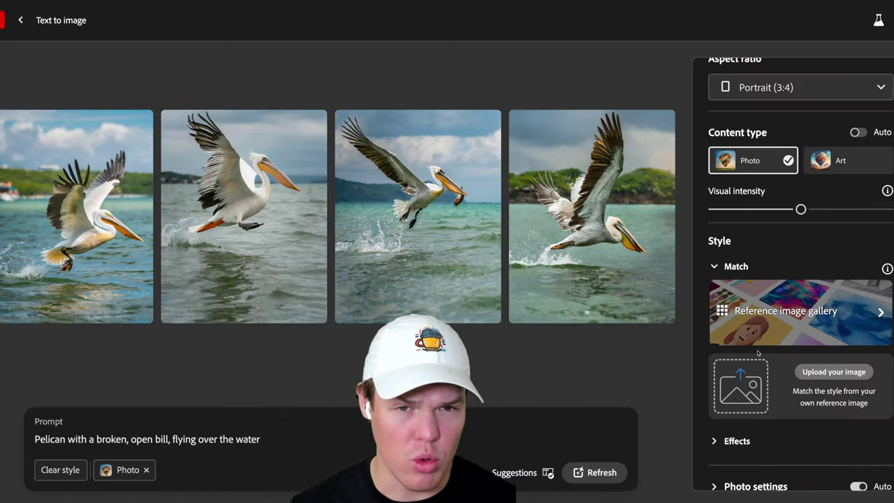
Choose the red 3D bust from the reference gallery as style reference and regenerate pelicans
click(798, 319)
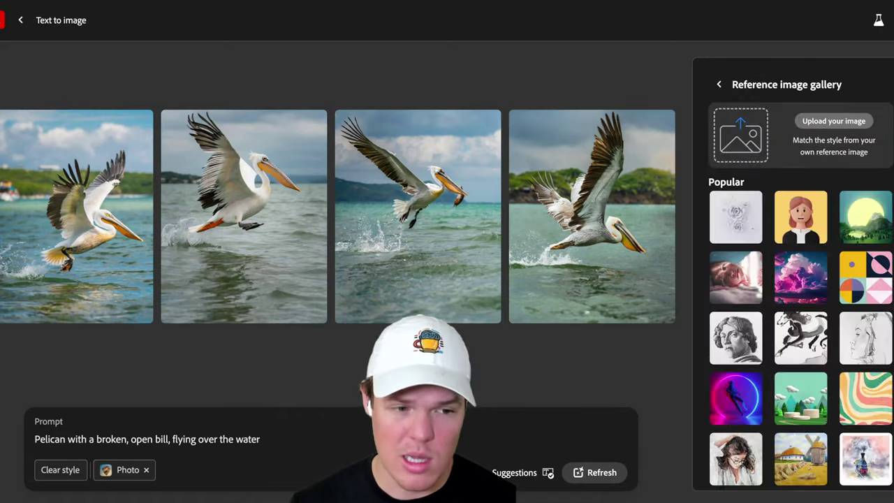
scroll(823, 311, down, 4)
scroll(822, 310, down, 10)
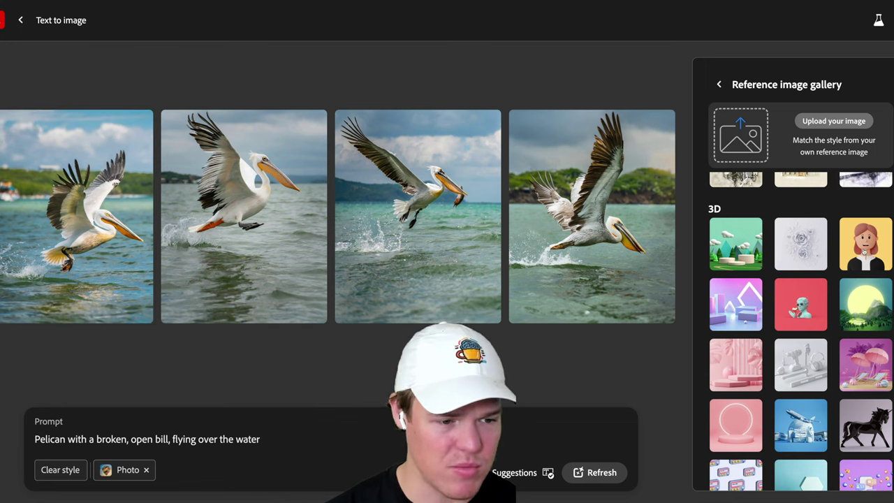
click(817, 301)
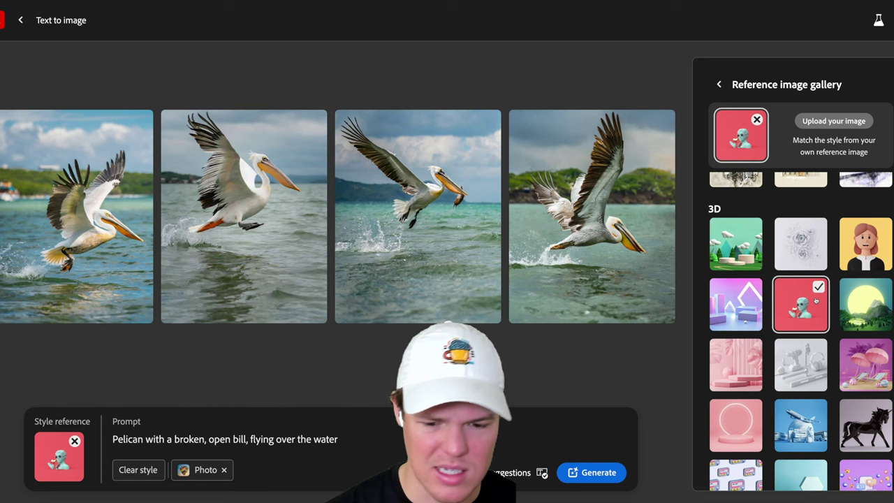
click(593, 478)
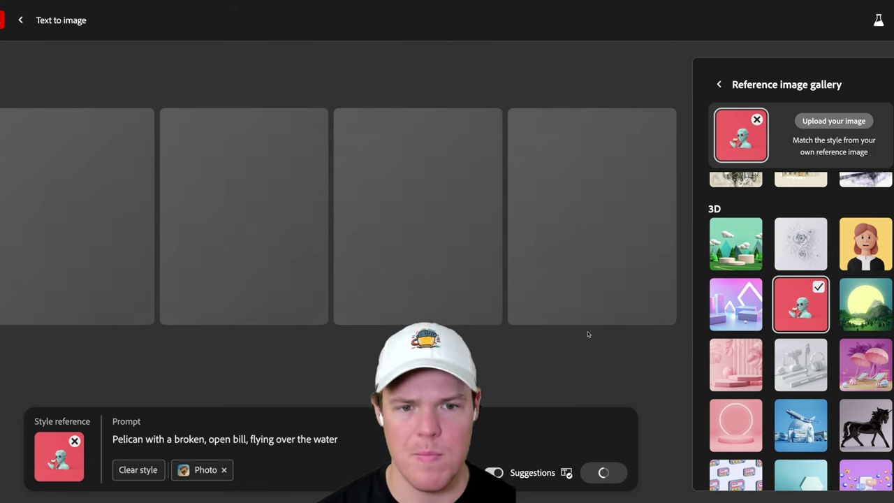
Inspect the first red 3D pelican, then pick the flat purple presenter illustration as style reference
click(99, 287)
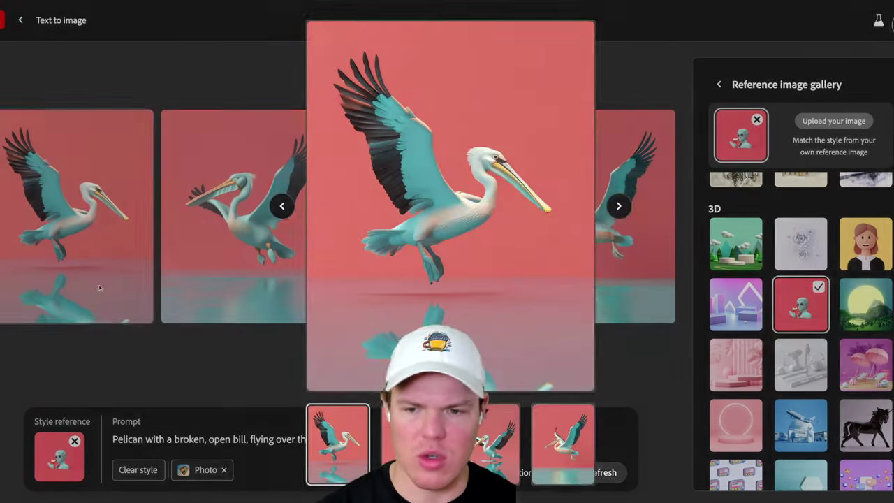
click(218, 343)
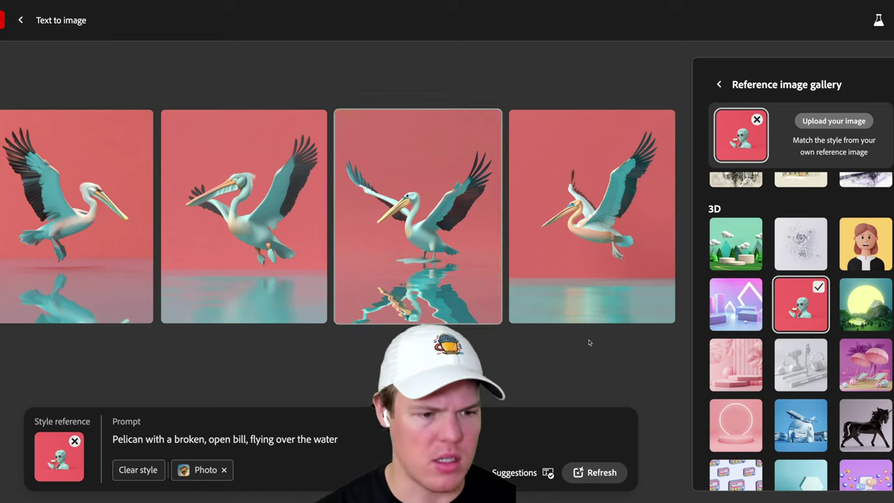
scroll(864, 376, down, 6)
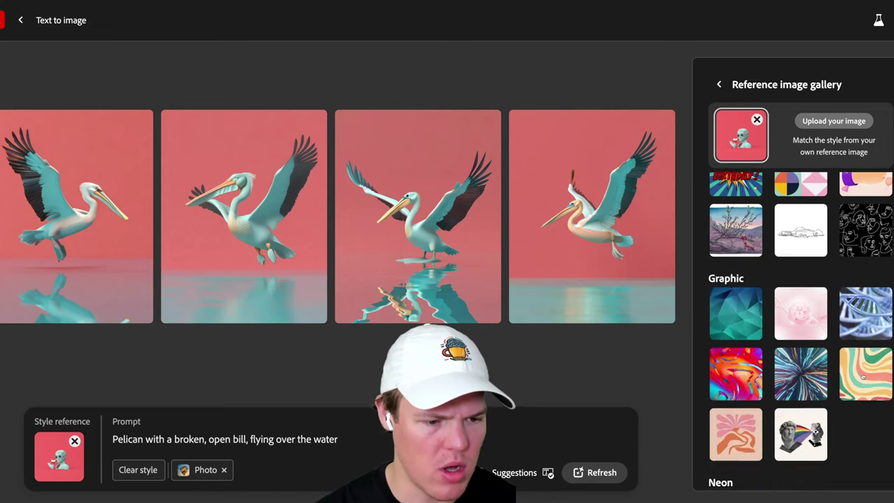
scroll(864, 375, down, 10)
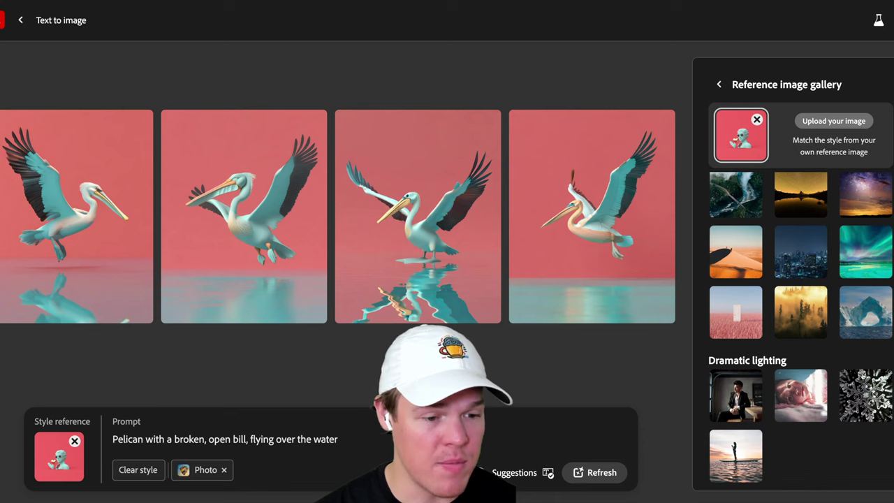
scroll(864, 376, down, 2)
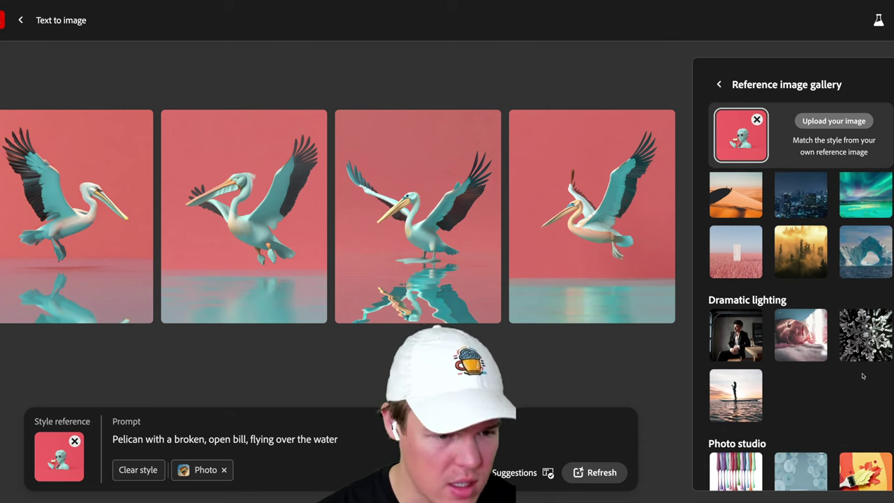
scroll(864, 376, down, 15)
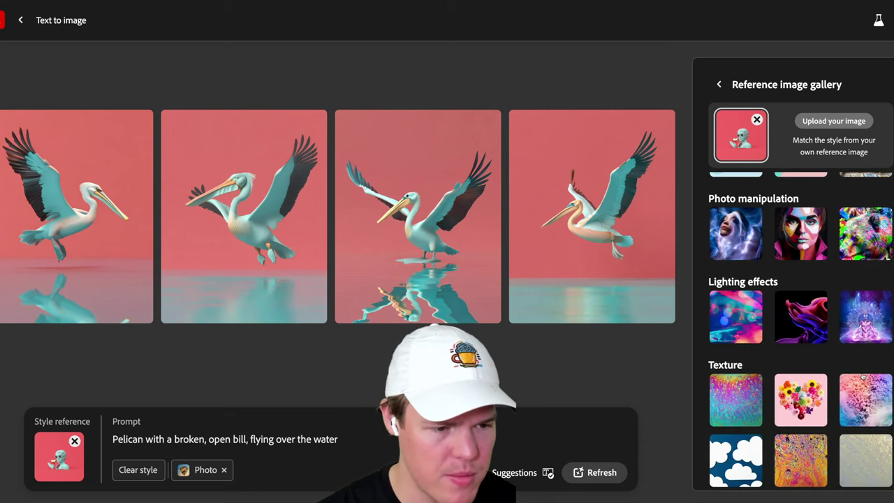
scroll(863, 376, down, 12)
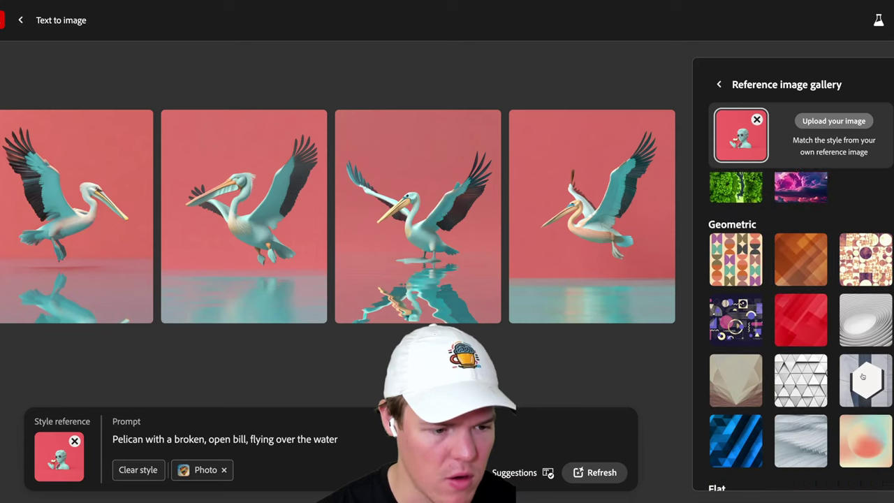
scroll(863, 376, up, 20)
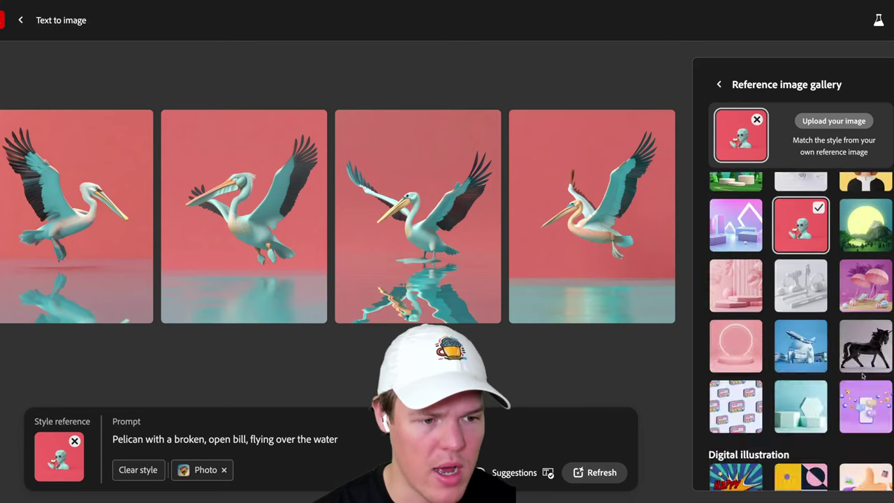
scroll(864, 375, down, 20)
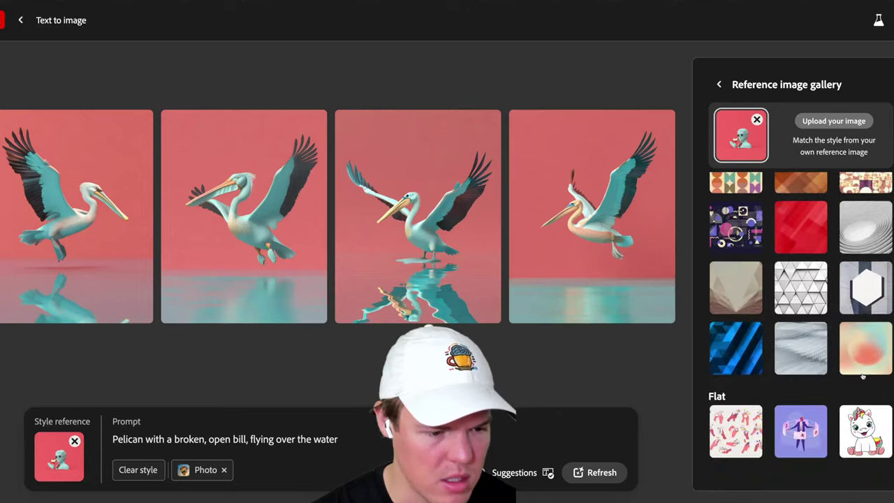
click(796, 429)
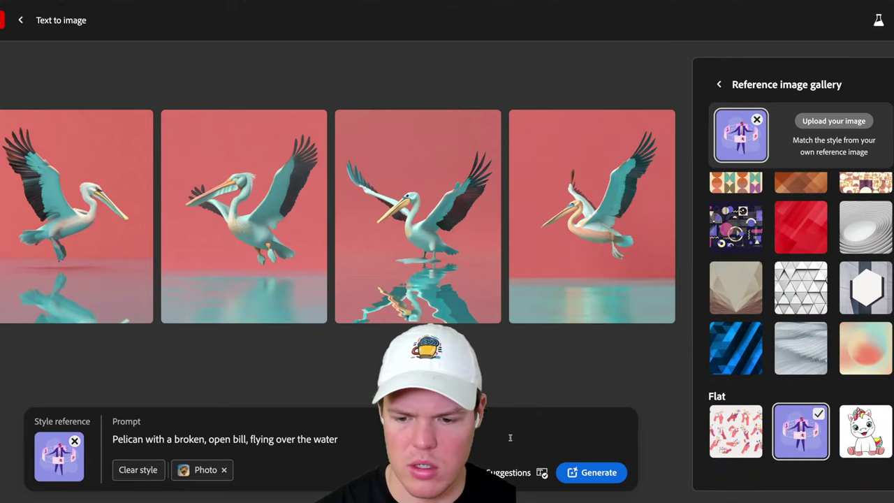
Prompt 'Person presenting a chart on marketing report with graphs and diagrams' and remove the Photo style
double_click(334, 439)
key(ctrl+a)
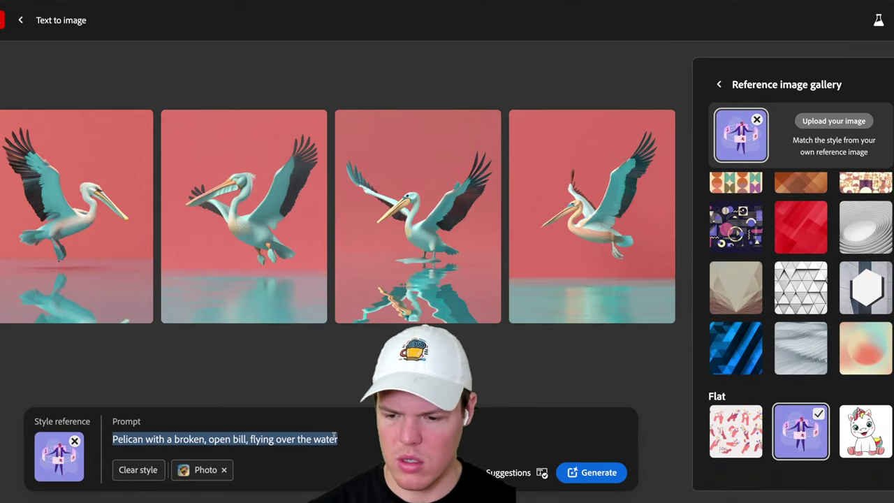
text(Person typi)
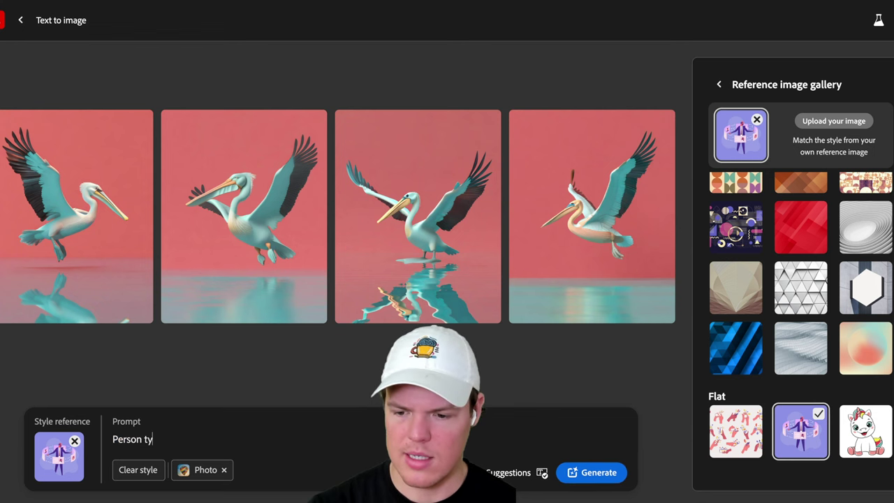
key(BackSpace)
key(BackSpace)
key(BackSpace)
key(BackSpace)
text(pr)
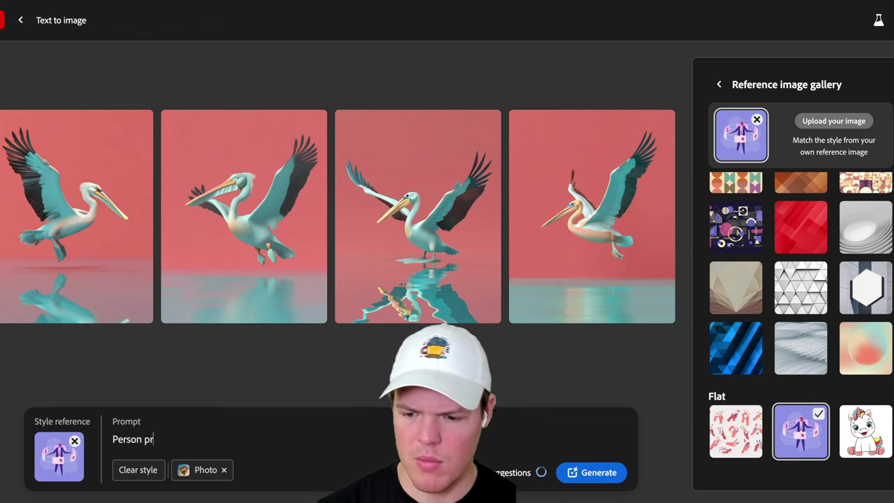
text(esenting a char)
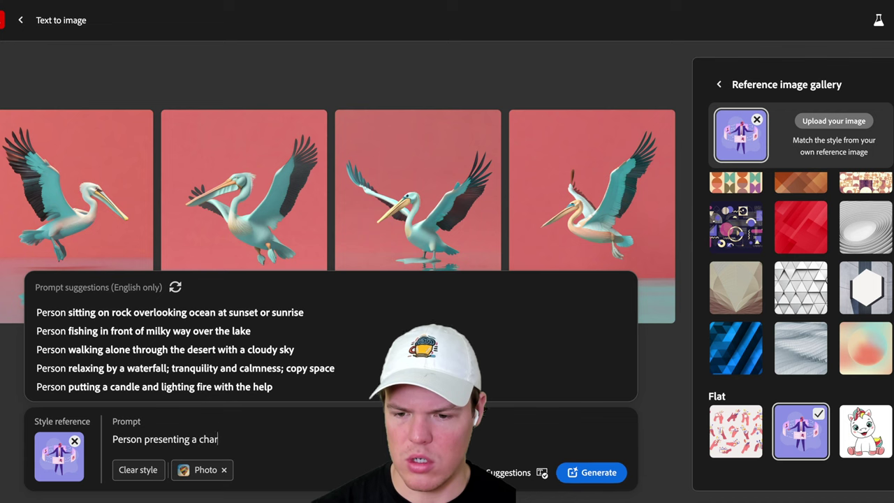
text(t on mar)
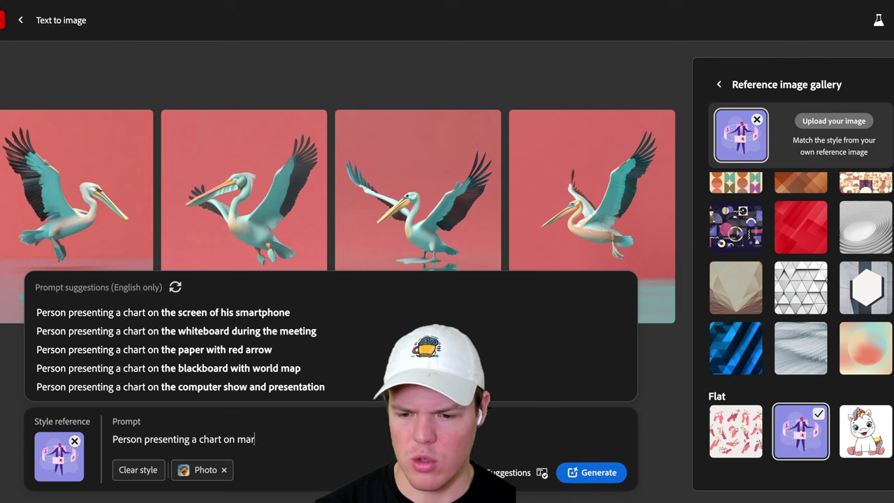
text(keting)
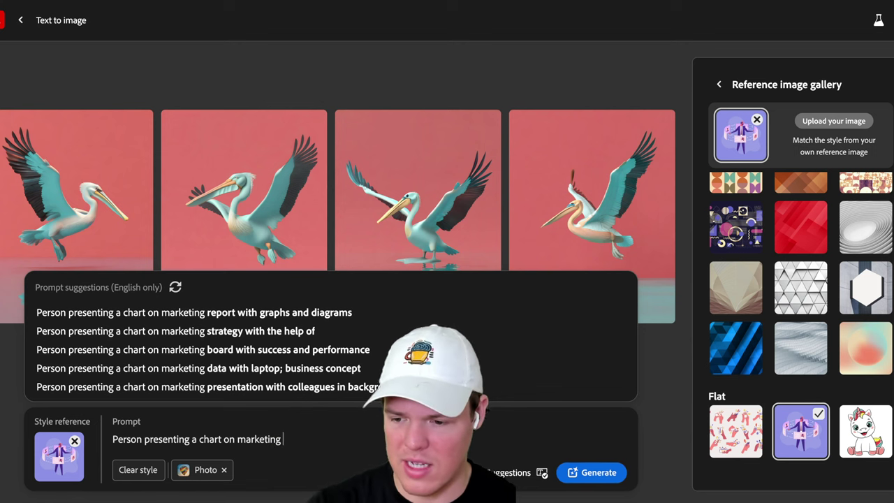
click(329, 311)
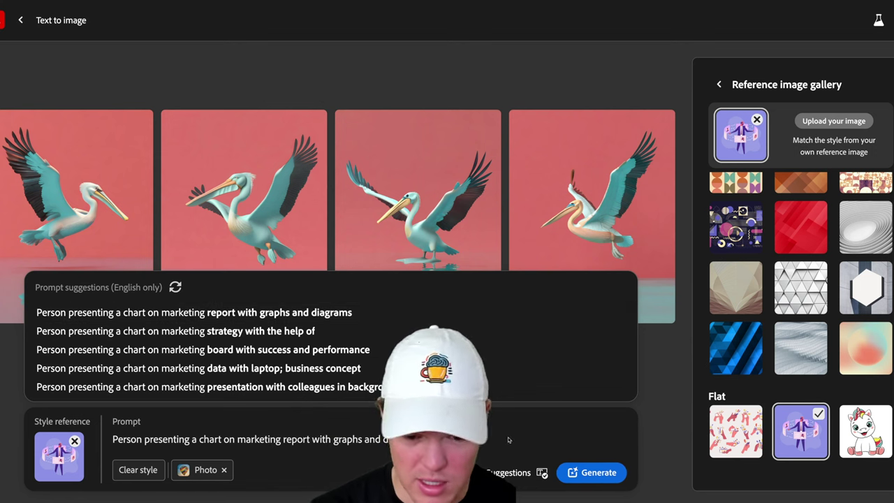
click(224, 470)
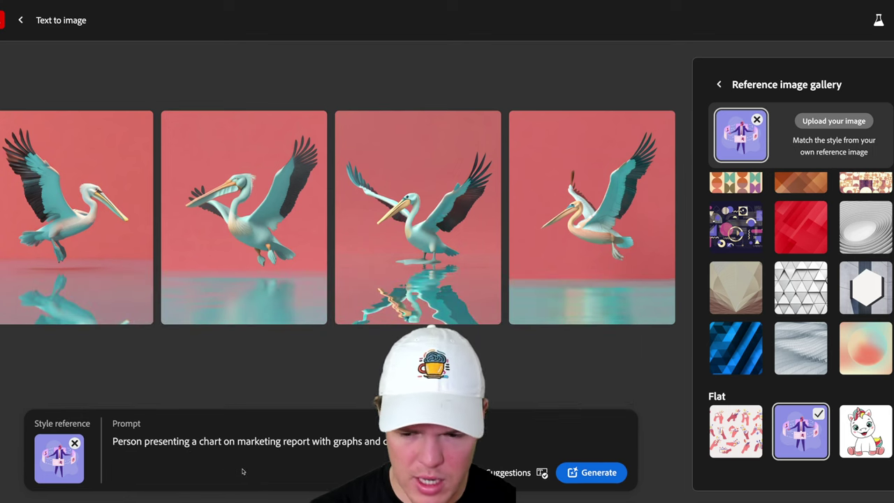
Generate images from the marketing report prompt using the flat presenter style reference
click(587, 474)
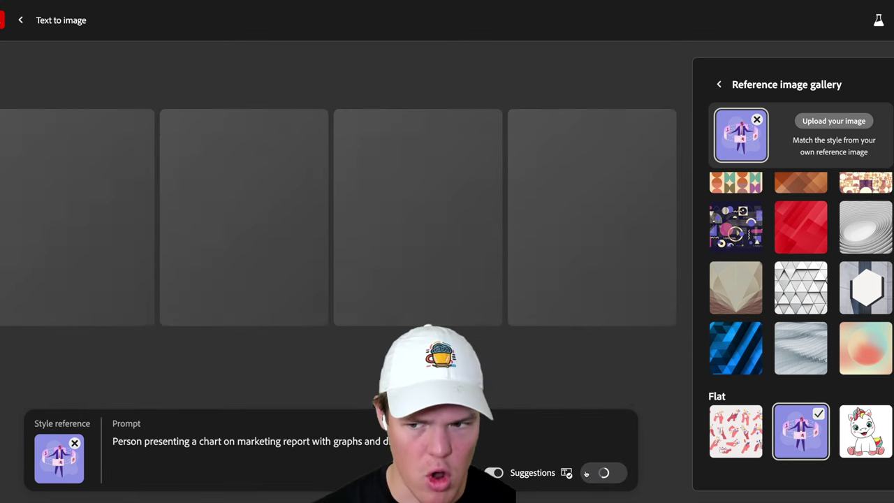
scroll(796, 329, up, 10)
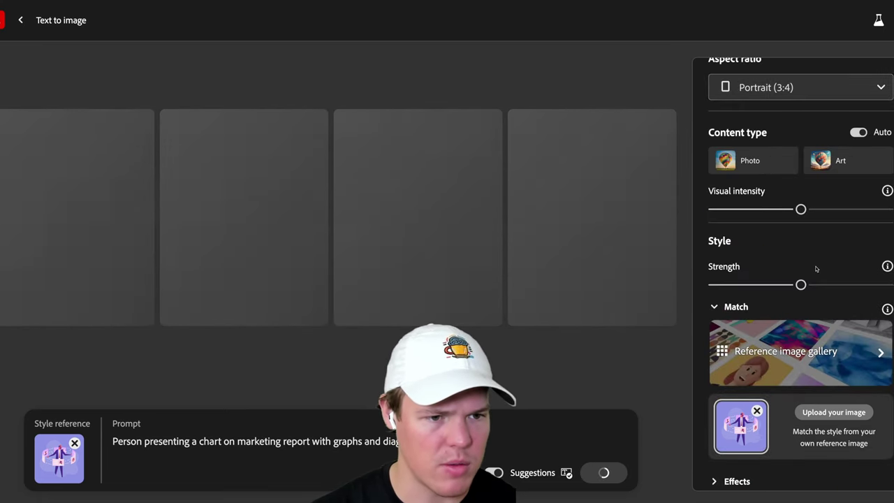
scroll(816, 268, up, 3)
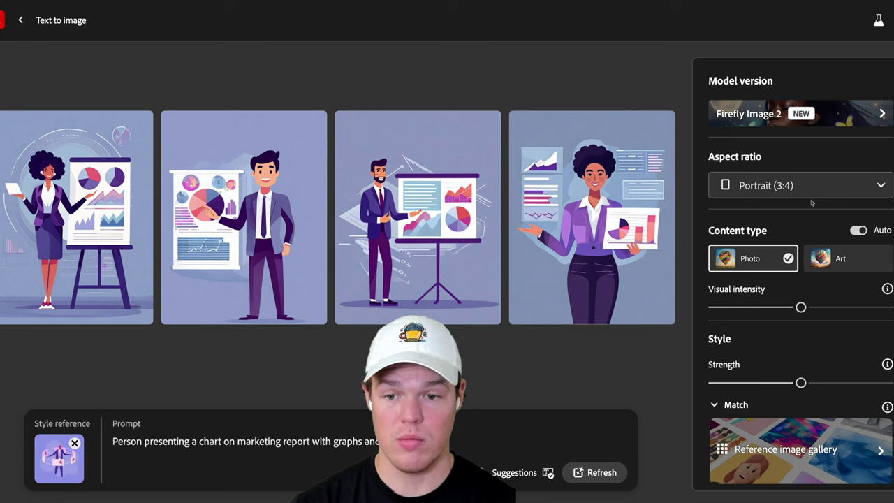